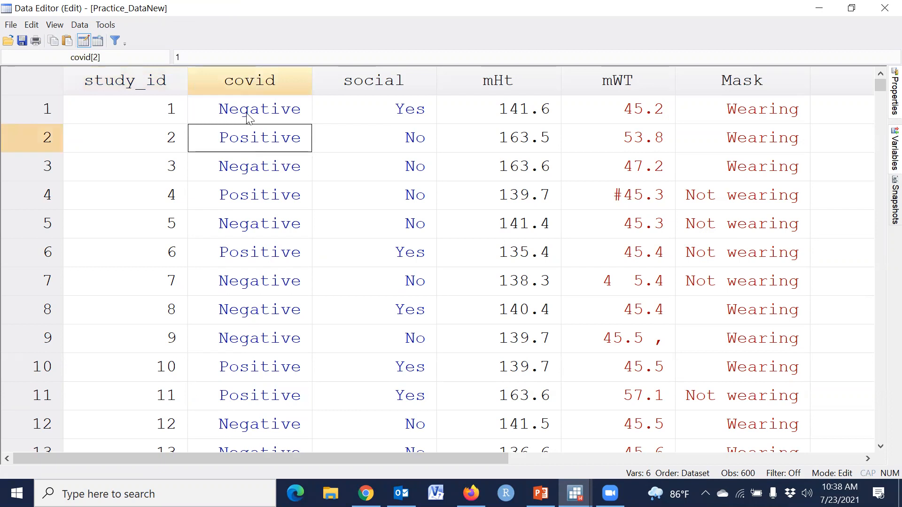
Inspect the stored codes behind the covid and social entries and look over the mHt values in the dataset.
left_click(249, 138)
left_click(421, 115)
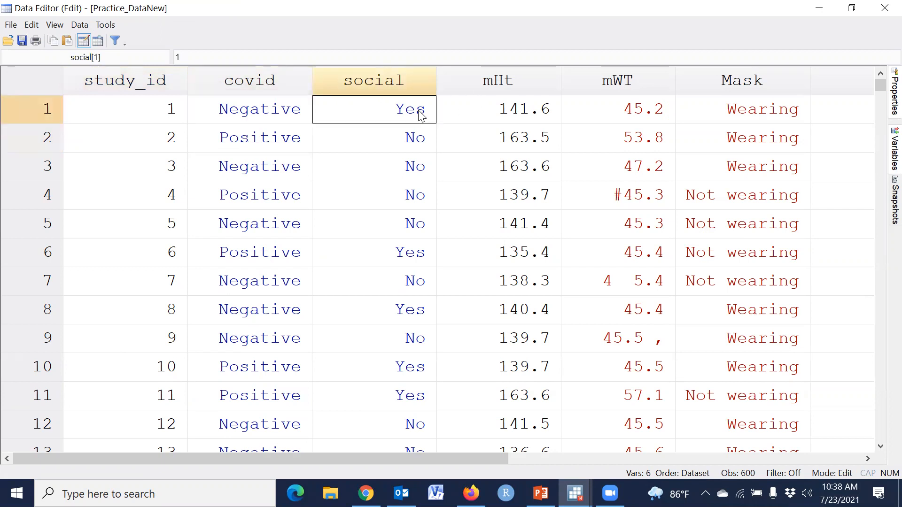
left_click(418, 141)
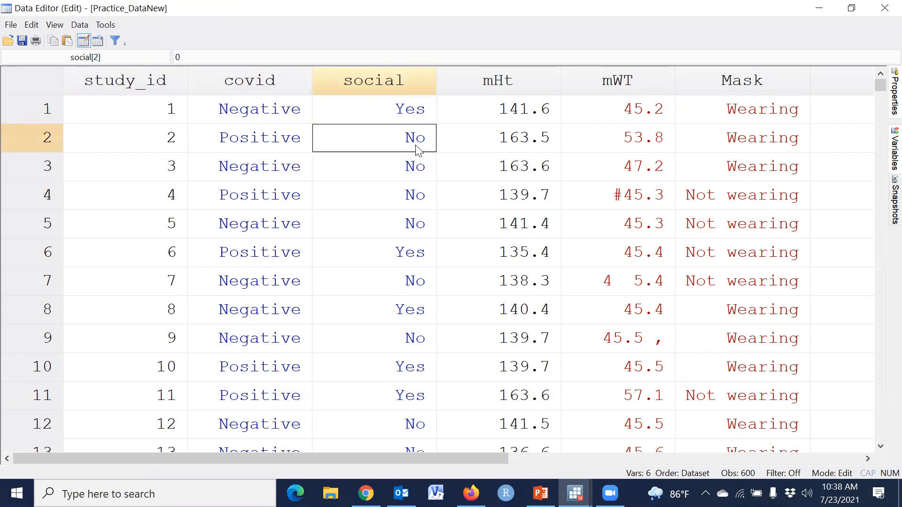
left_click_drag(519, 112, 522, 397)
Examine the mWT column for malformed weight entries, marking the ones in rows 4, 7 and 9.
left_click(639, 112)
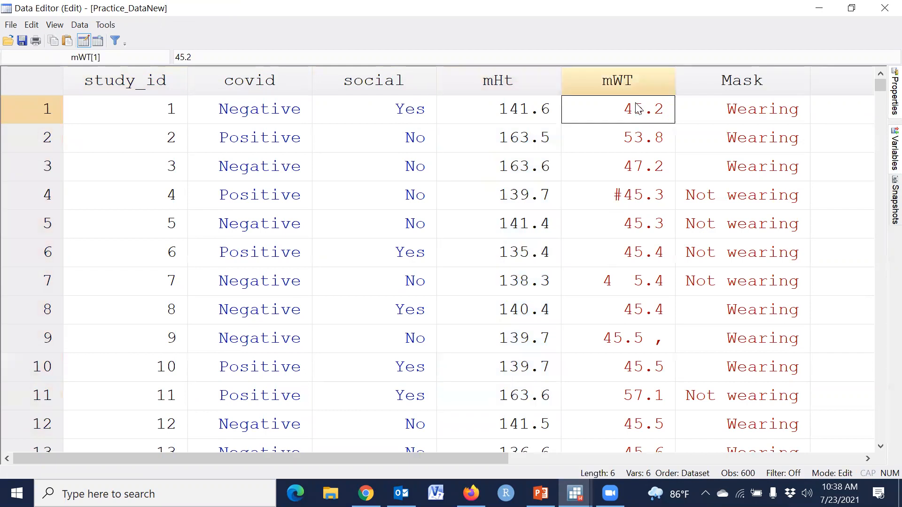
left_click_drag(639, 112, 636, 337)
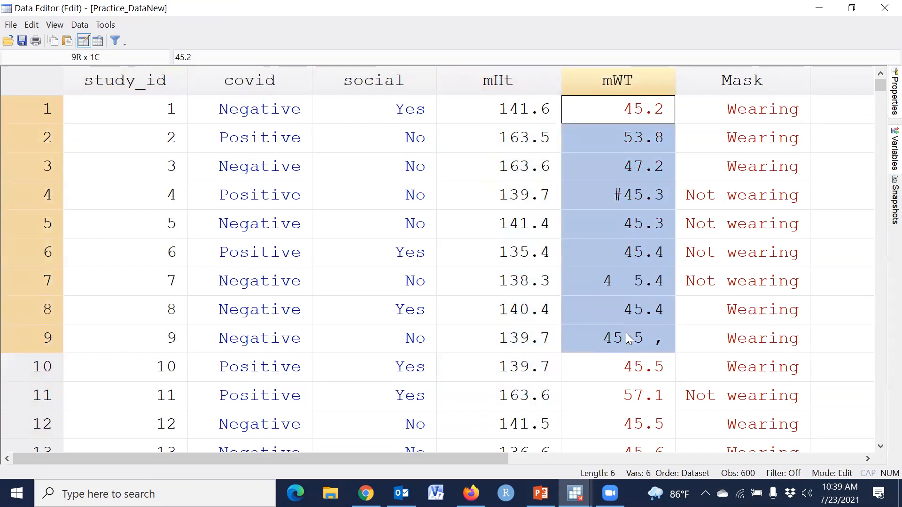
left_click(636, 336)
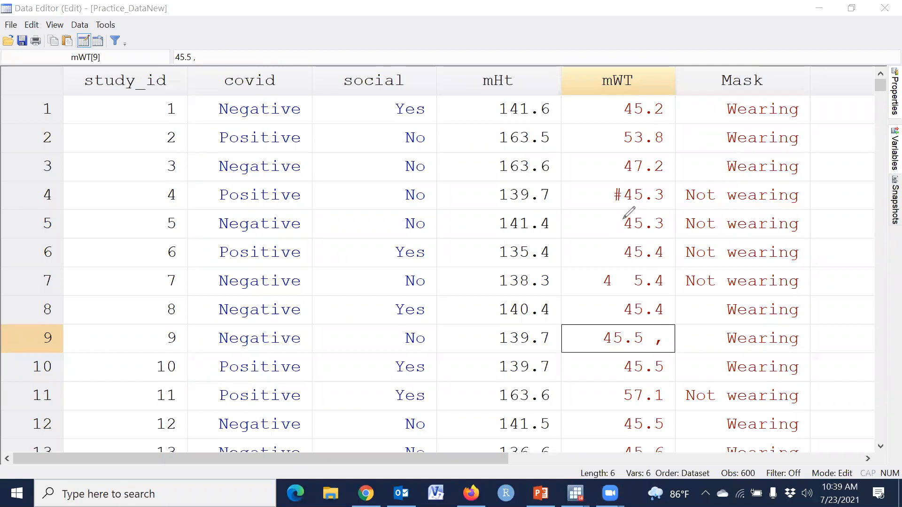
mouse_move(599, 199)
left_mouse_down()
mouse_move(632, 177)
mouse_move(665, 178)
mouse_move(654, 205)
mouse_move(603, 206)
mouse_move(605, 183)
mouse_move(606, 201)
mouse_move(613, 186)
mouse_move(619, 190)
left_mouse_up()
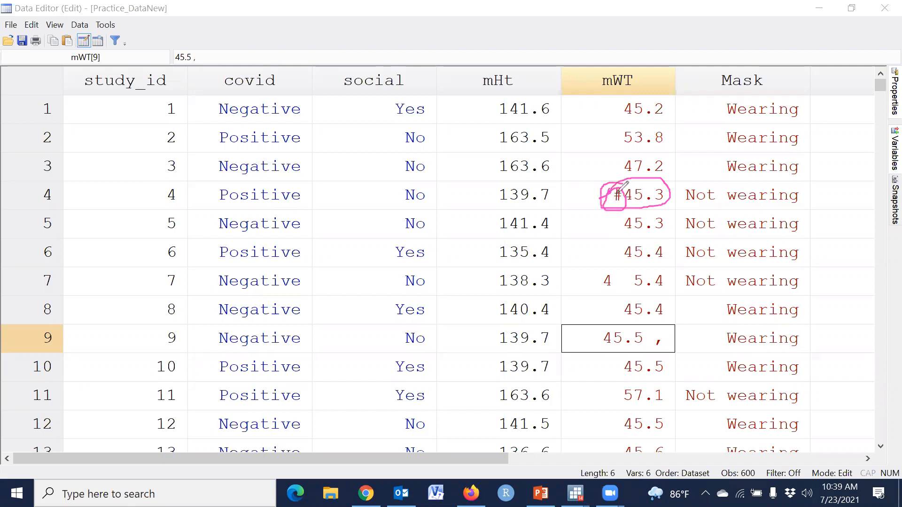
mouse_move(617, 278)
left_mouse_down()
mouse_move(631, 278)
mouse_move(632, 292)
mouse_move(618, 276)
left_mouse_up()
mouse_move(663, 329)
left_mouse_down()
mouse_move(675, 345)
mouse_move(650, 349)
mouse_move(648, 332)
left_mouse_up()
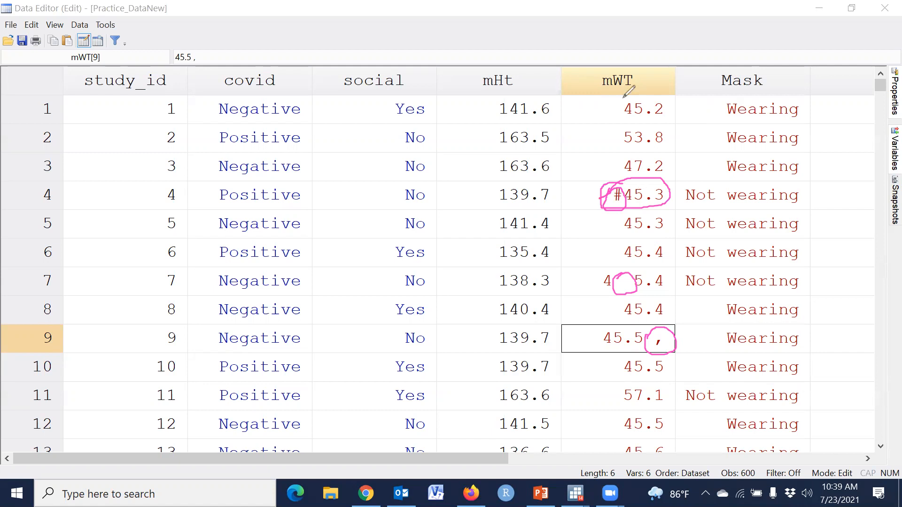
key("Escape")
Inspect the Mask column's string entries in rows 1, 4 and 10, and close the Data Editor.
left_click(751, 113)
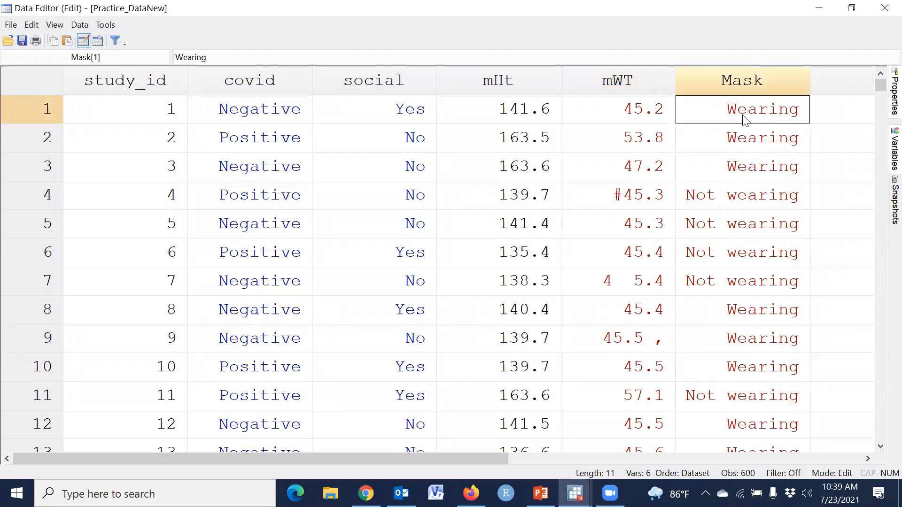
left_click(744, 380)
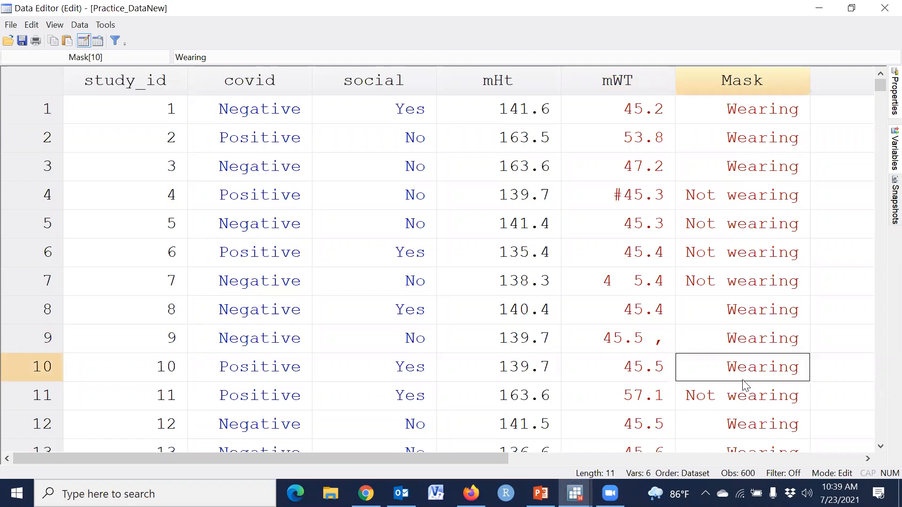
left_click(745, 207)
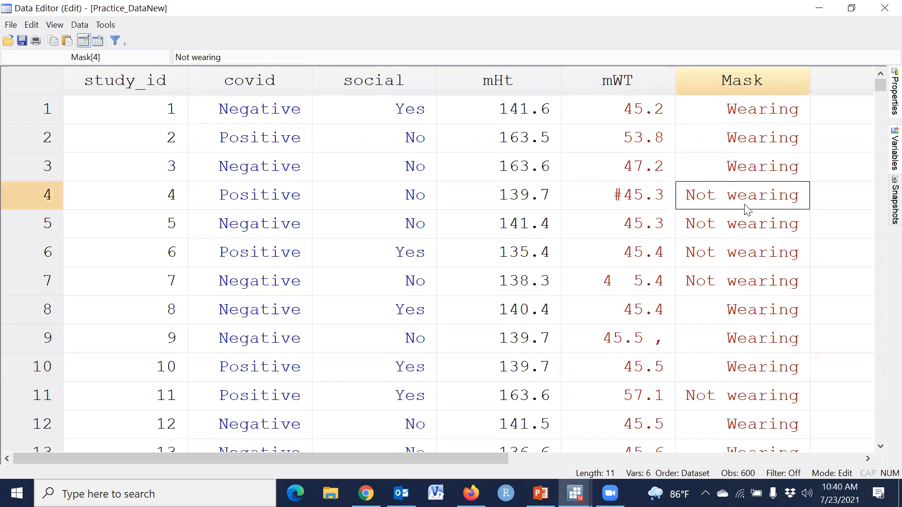
left_click(750, 120)
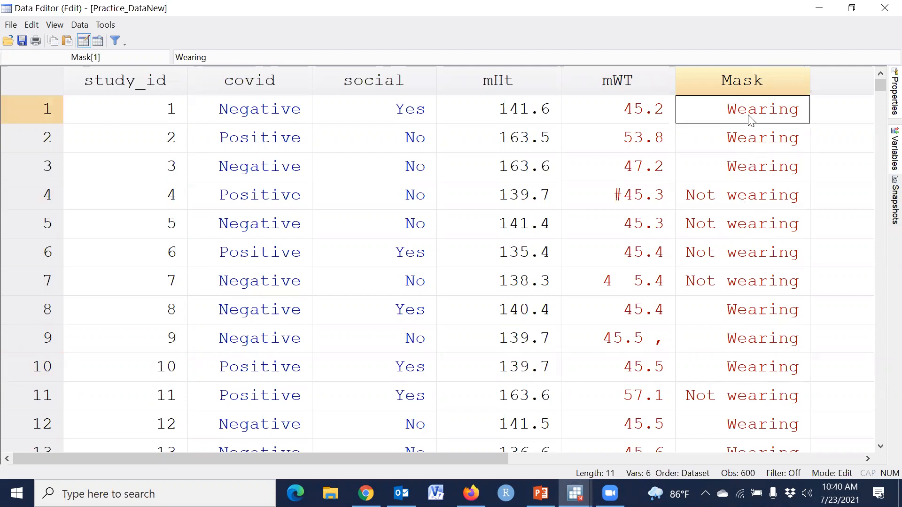
scroll(739, 382, "down", 3)
scroll(739, 382, "up", 3)
mouse_move(726, 71)
left_mouse_down()
mouse_move(812, 82)
mouse_move(831, 70)
left_mouse_up()
mouse_move(773, 86)
left_mouse_down()
mouse_move(836, 93)
mouse_move(851, 80)
left_mouse_up()
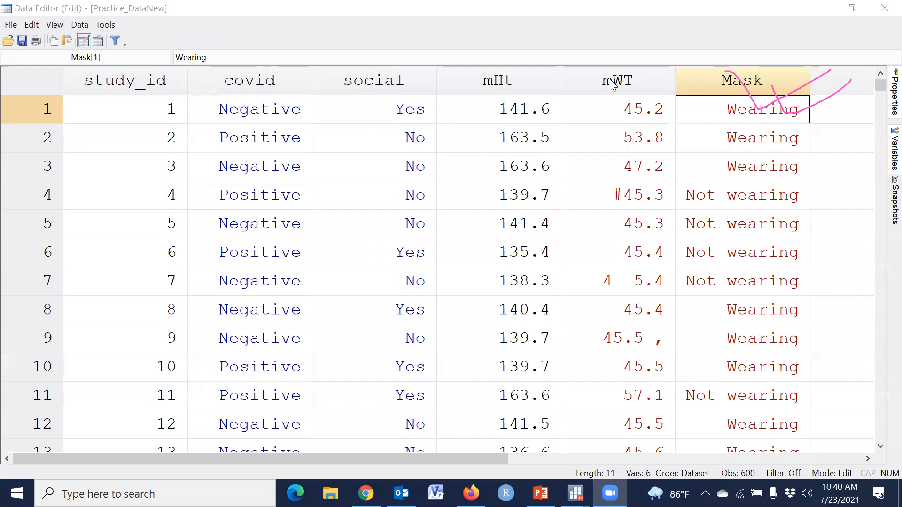
left_click(885, 8)
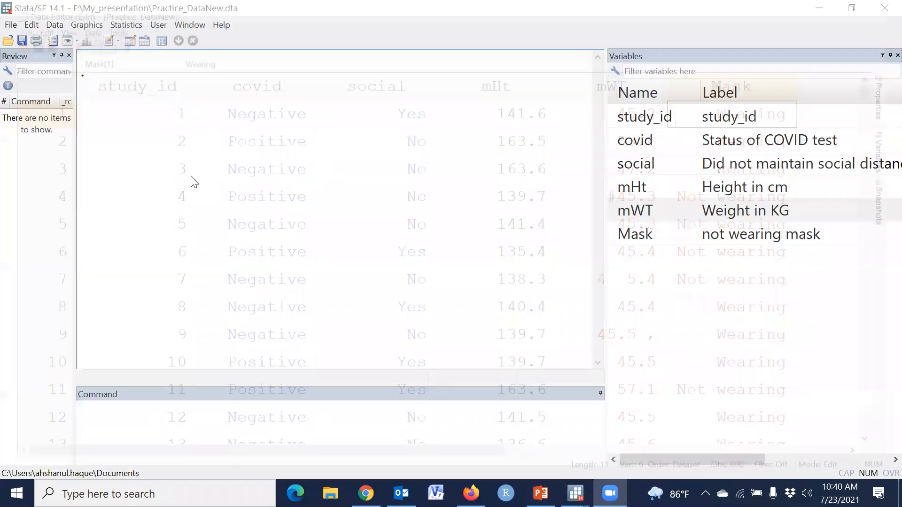
Encode the string variable Mask into a new numeric variable Mask_1, naming the value label the same as the new variable.
left_click(58, 25)
mouse_move(71, 73)
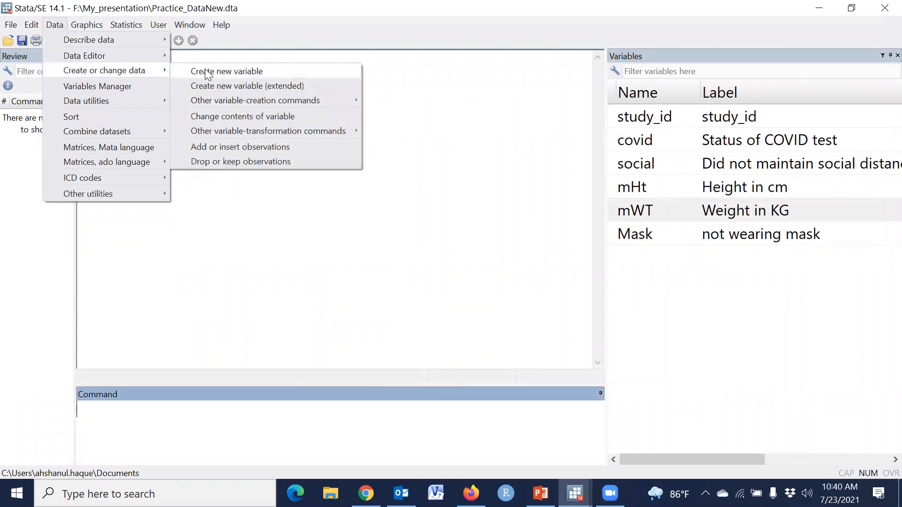
mouse_move(215, 136)
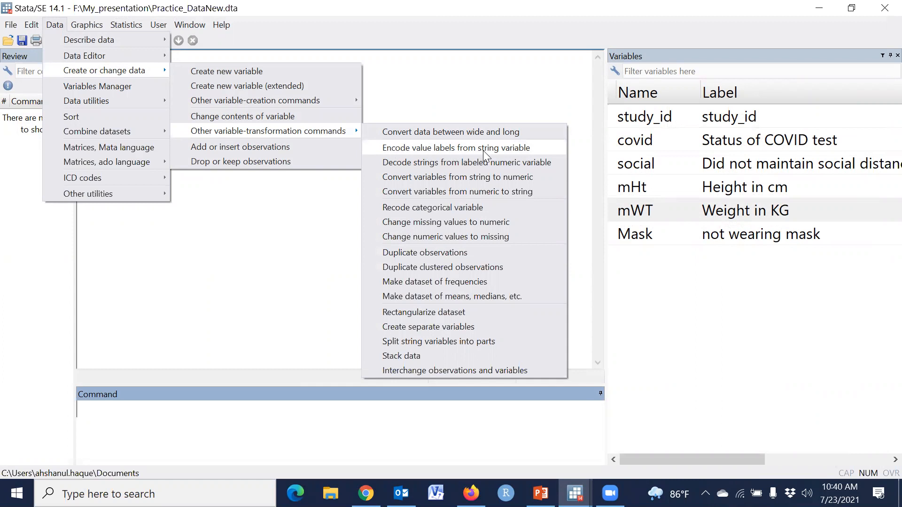
left_click(518, 147)
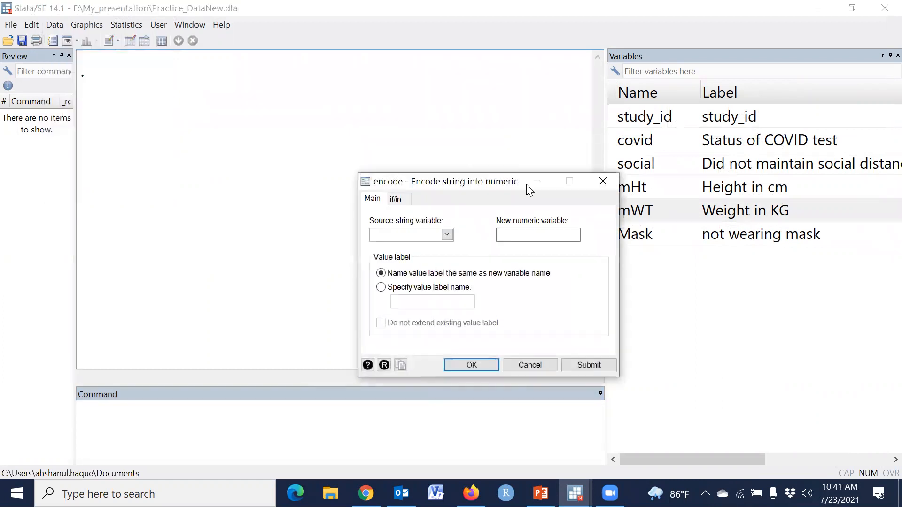
left_click(447, 235)
left_click(398, 256)
left_click(397, 233)
left_click(517, 233)
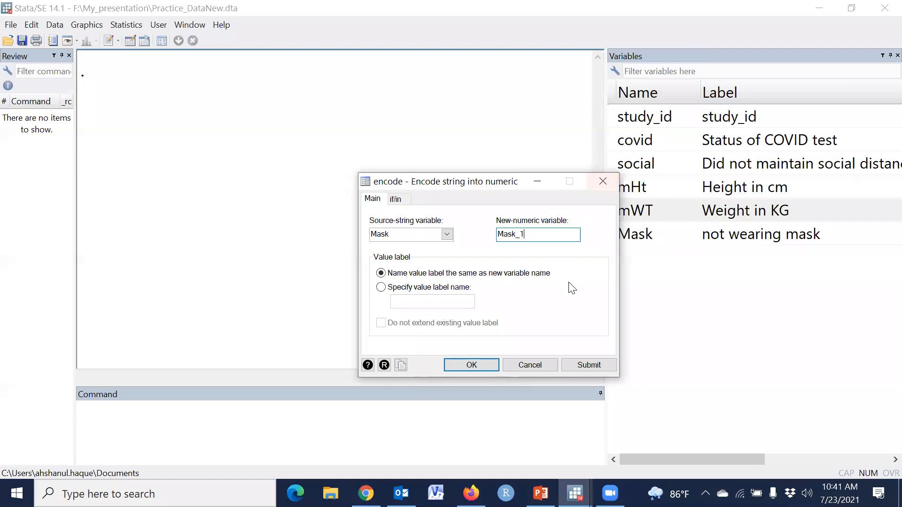
left_click(472, 365)
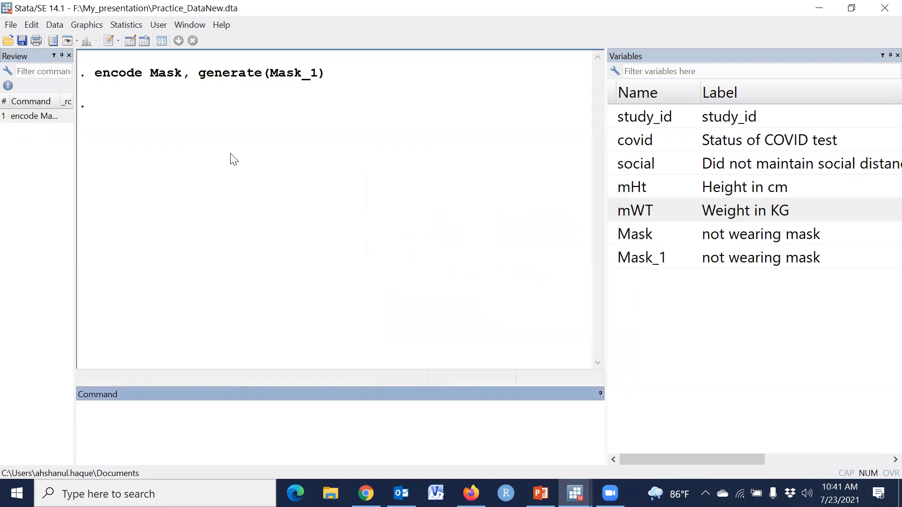
Compare the stored values of Mask and Mask_1 for wearing and not wearing rows in the Data Editor, and close it.
left_click(130, 41)
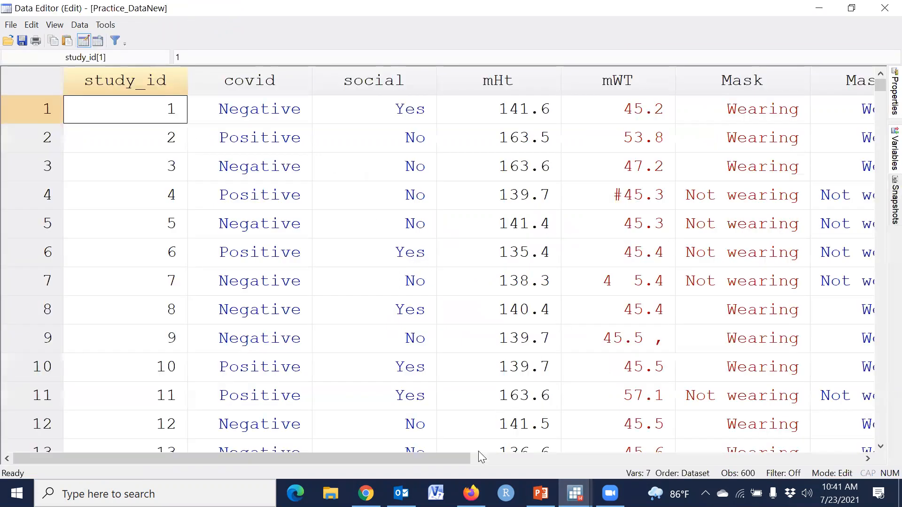
left_click_drag(467, 461, 591, 459)
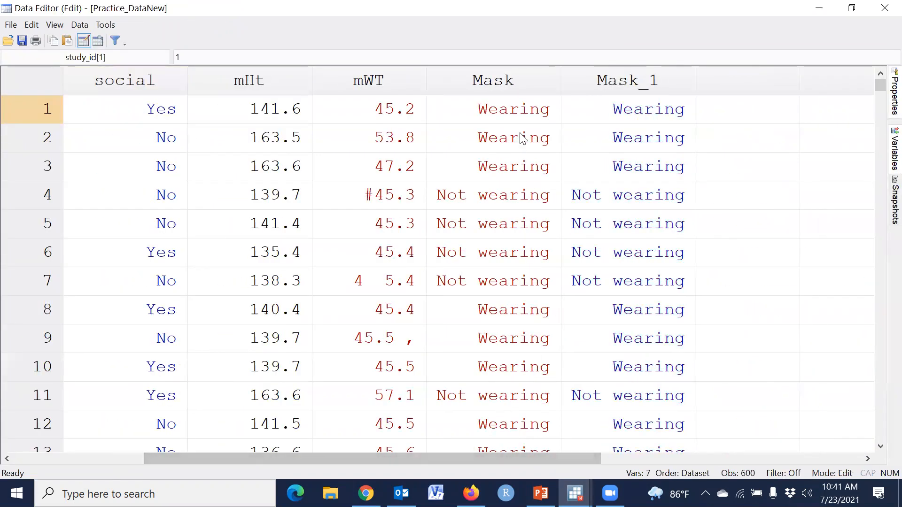
left_click(519, 118)
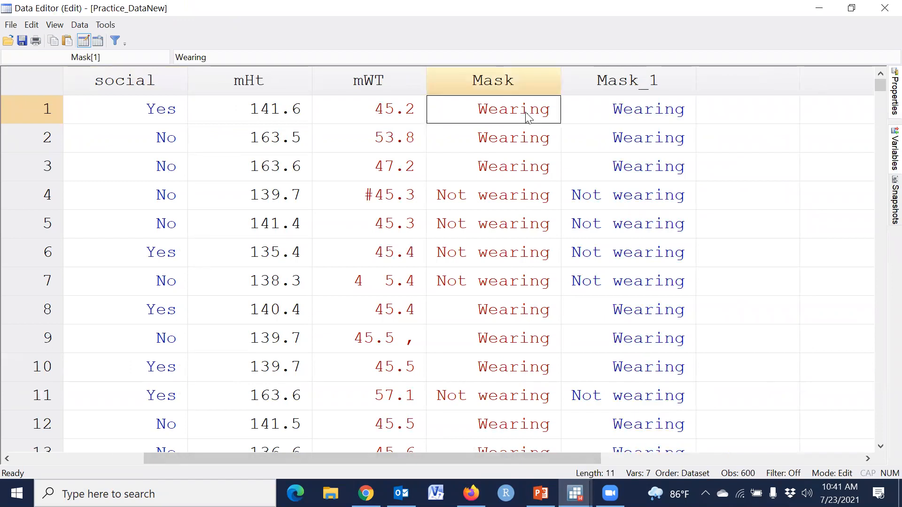
left_click(631, 117)
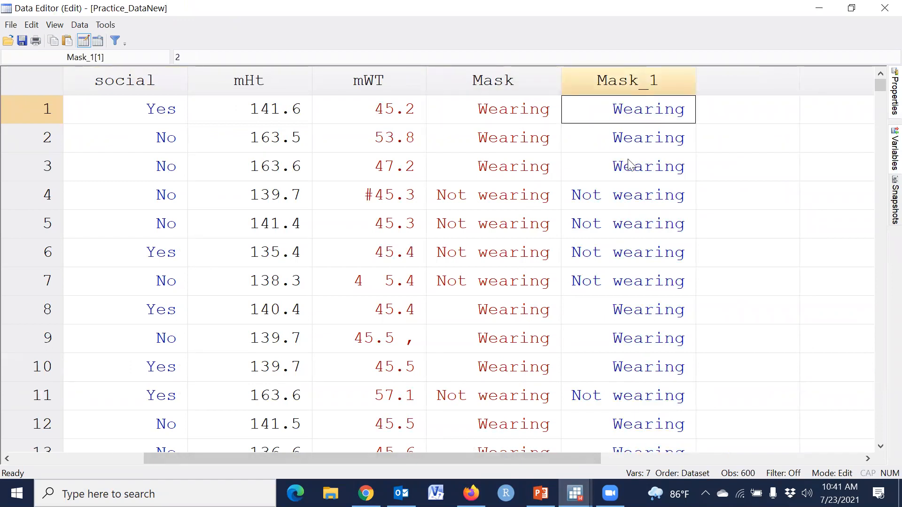
left_click(628, 202)
scroll(622, 319, "down", 1)
scroll(621, 321, "up", 1)
left_click(506, 108)
left_click(637, 119)
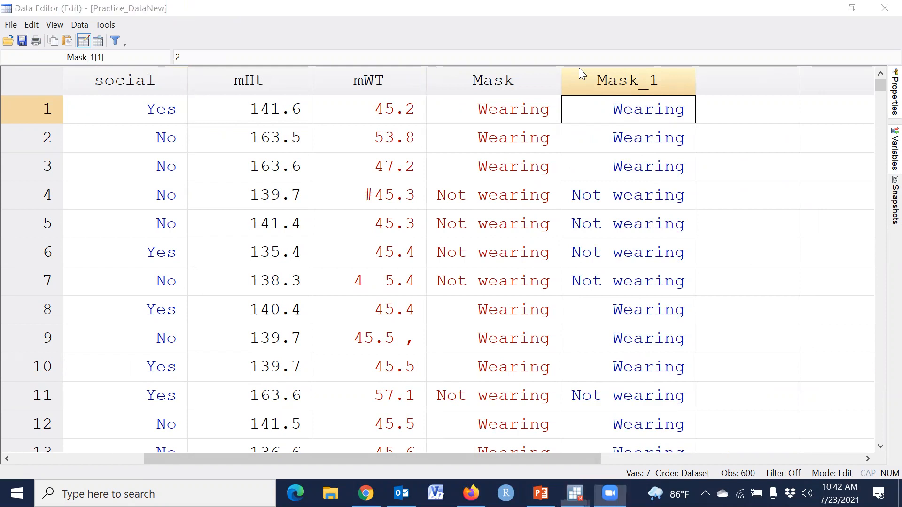
mouse_move(159, 49)
left_mouse_down()
mouse_move(170, 73)
mouse_move(156, 51)
left_mouse_up()
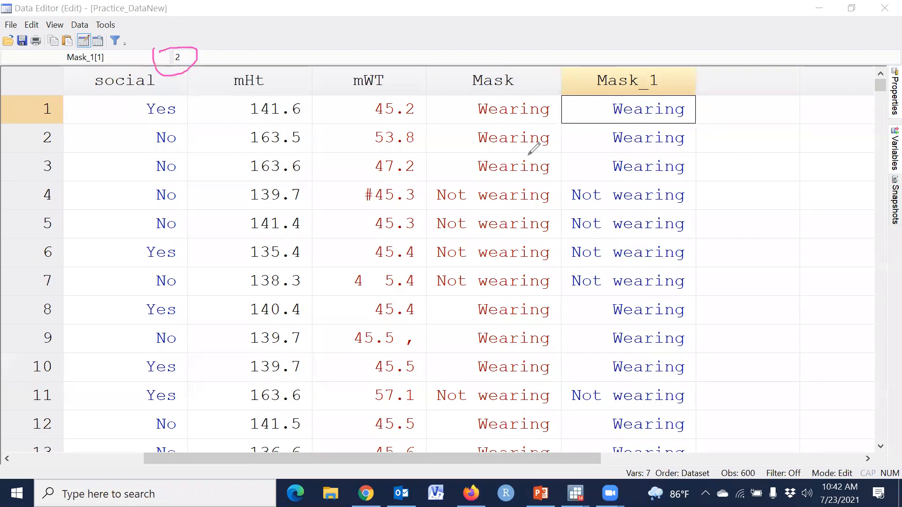
left_click_drag(620, 112, 654, 105)
left_click(699, 84)
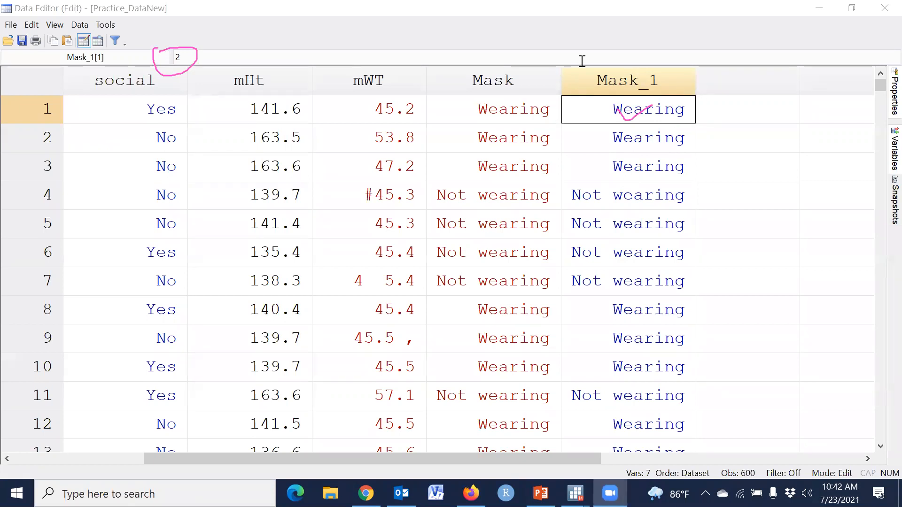
left_click(570, 86)
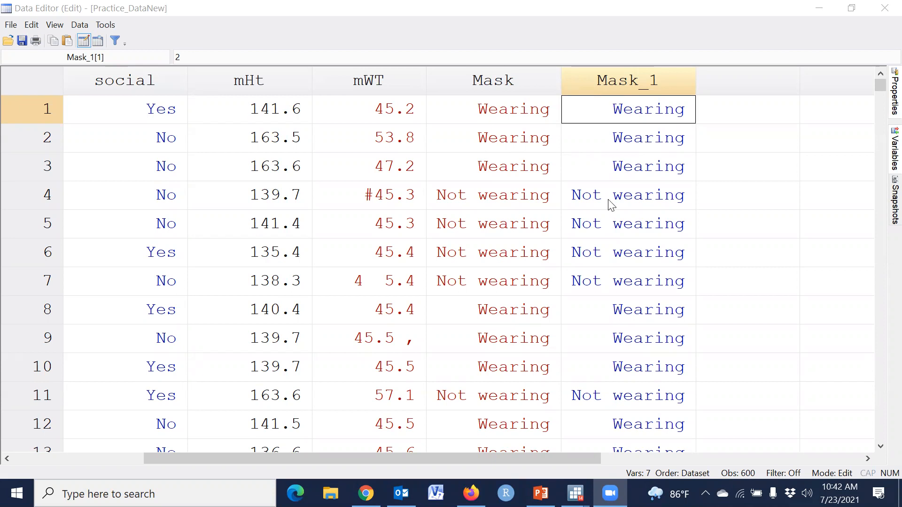
left_click(885, 8)
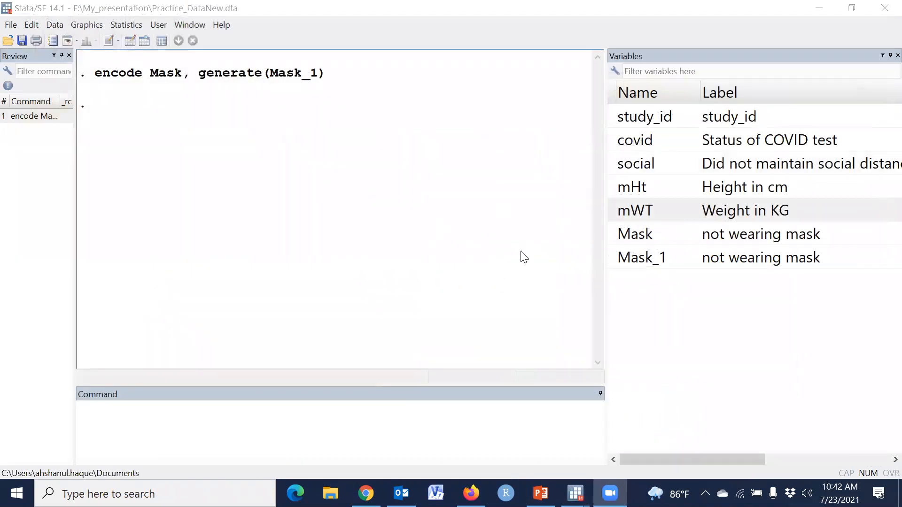
Check the numeric codes behind the Negative and Positive covid entries in rows 1 and 2 of the Data Editor.
left_click(133, 40)
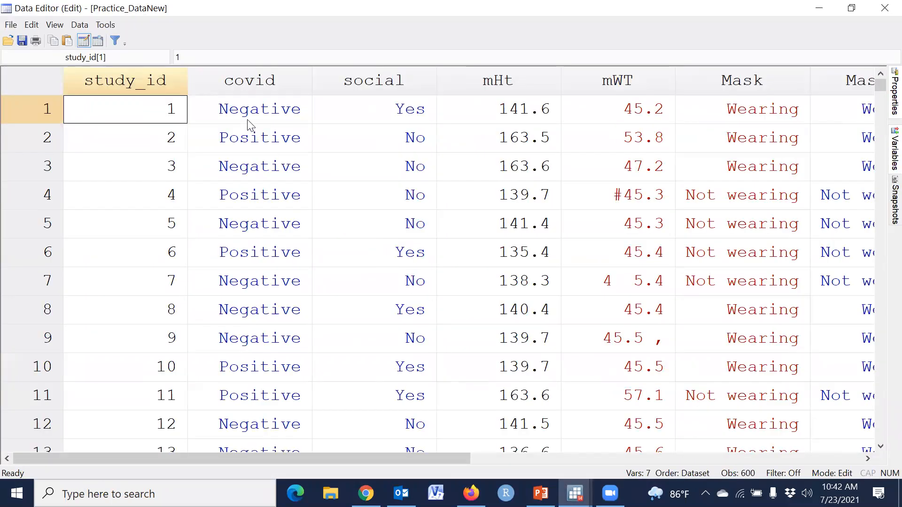
left_click(254, 122)
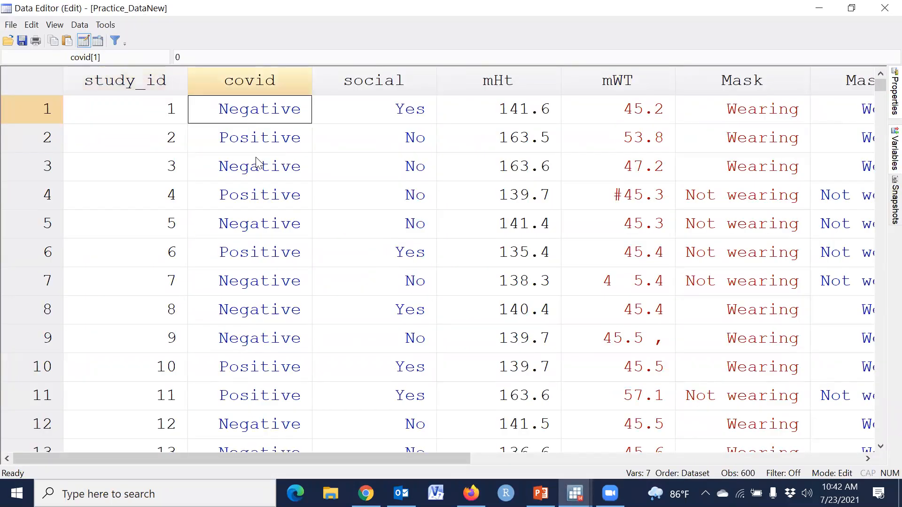
left_click(258, 118)
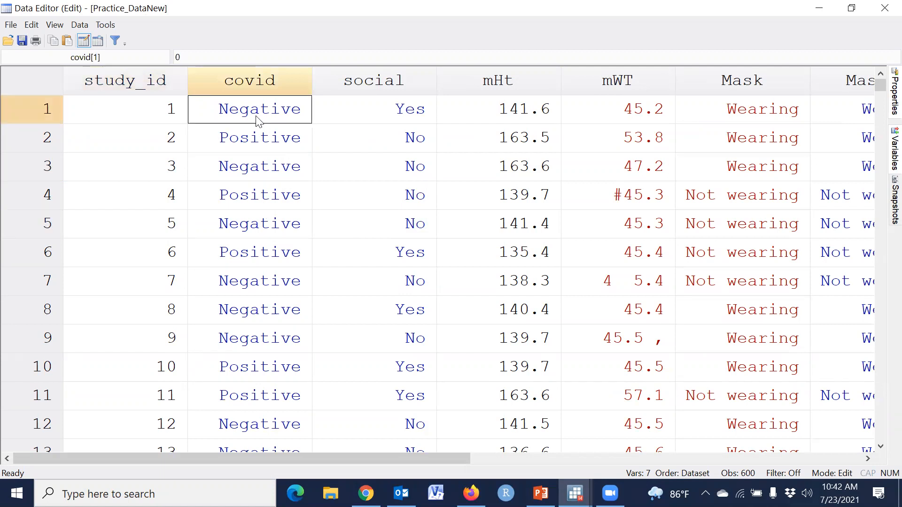
left_click(242, 141)
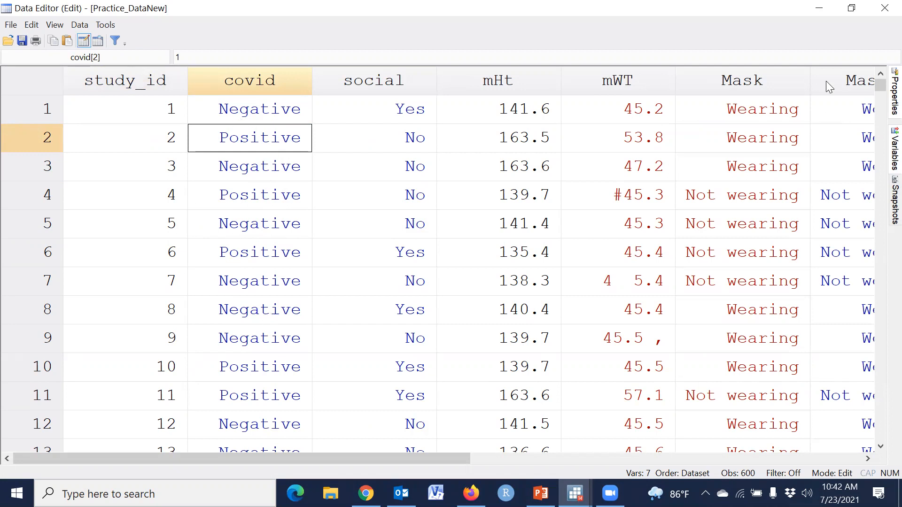
left_click(885, 8)
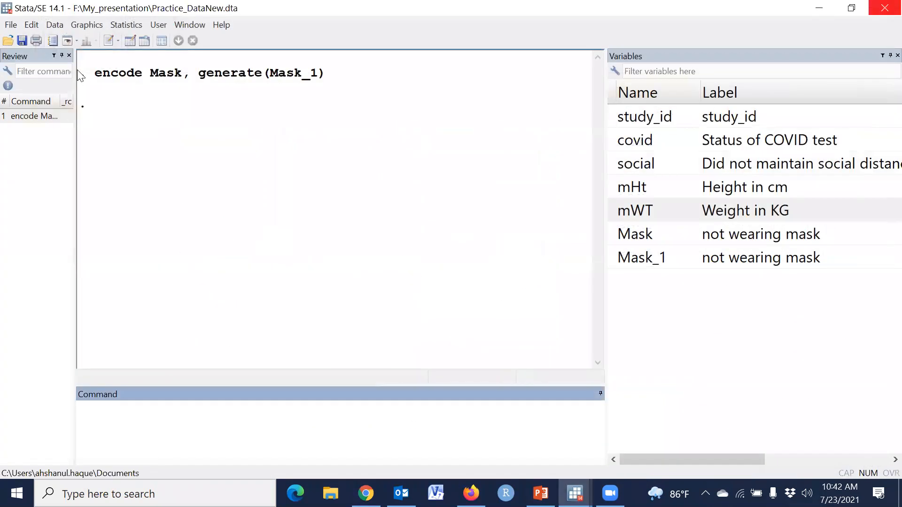
Copy the command "encode Mask, generate(Mask_1)" from the results into line 2 of a new do-file.
left_click_drag(95, 74, 340, 76)
key("ctrl+c")
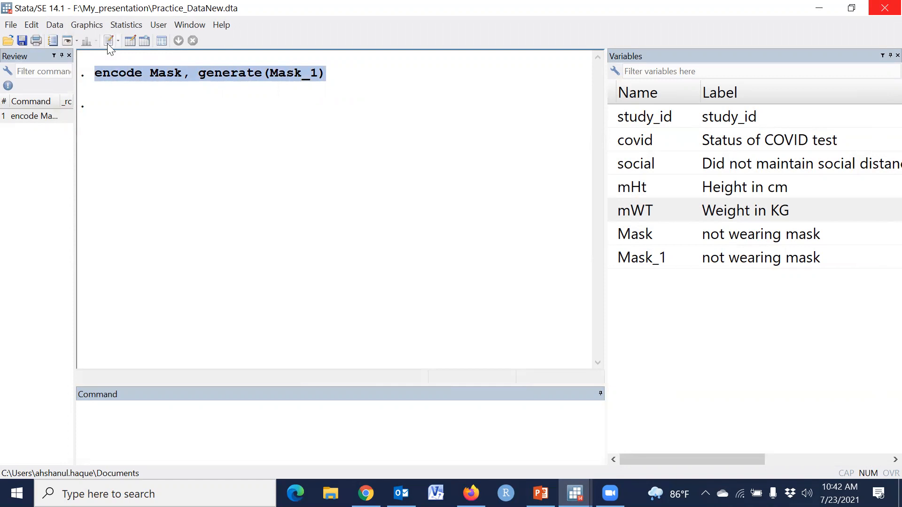
key("Return")
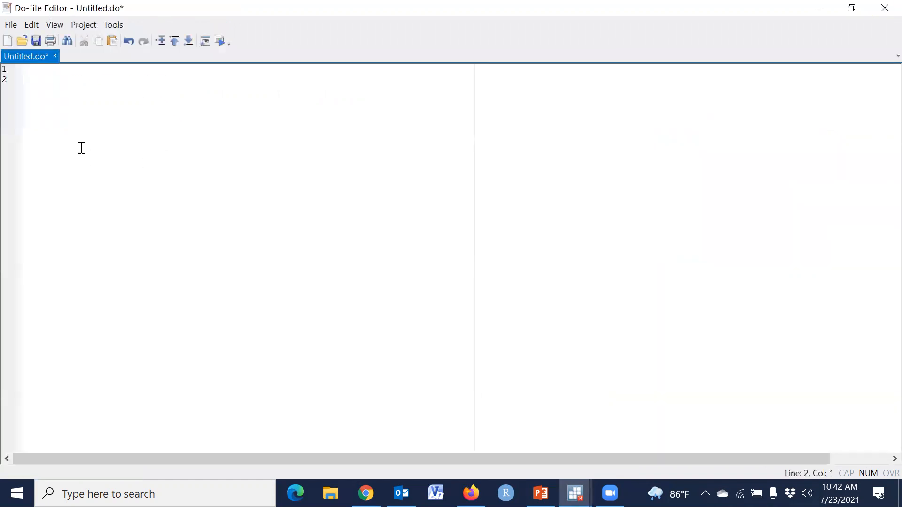
key("ctrl+v")
scroll(230, 257, "up", 6)
scroll(224, 262, "up", 1)
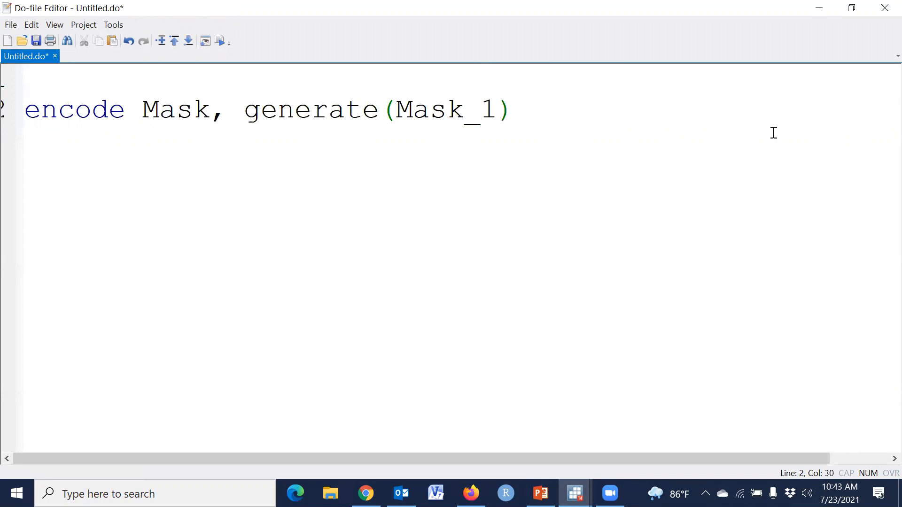
Decode the labeled numeric variable covid into a new string variable named covid_1.
left_click(821, 8)
left_click(61, 28)
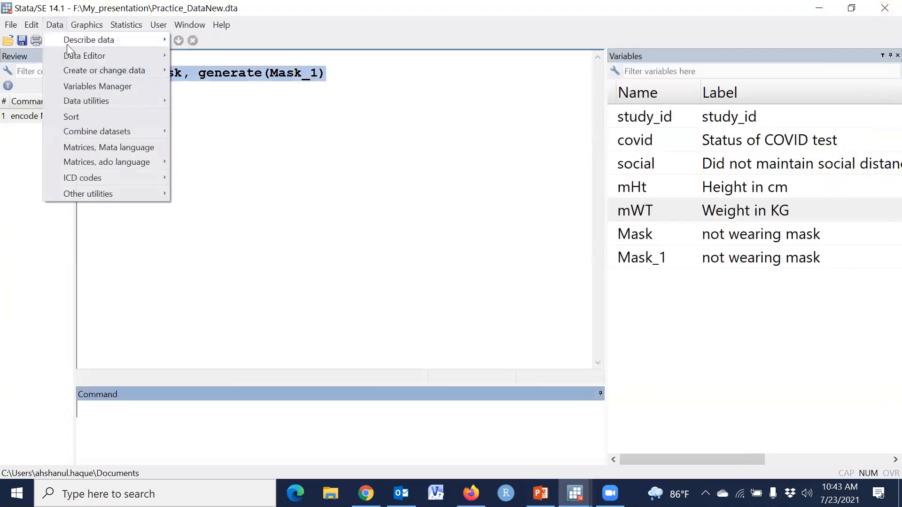
mouse_move(92, 71)
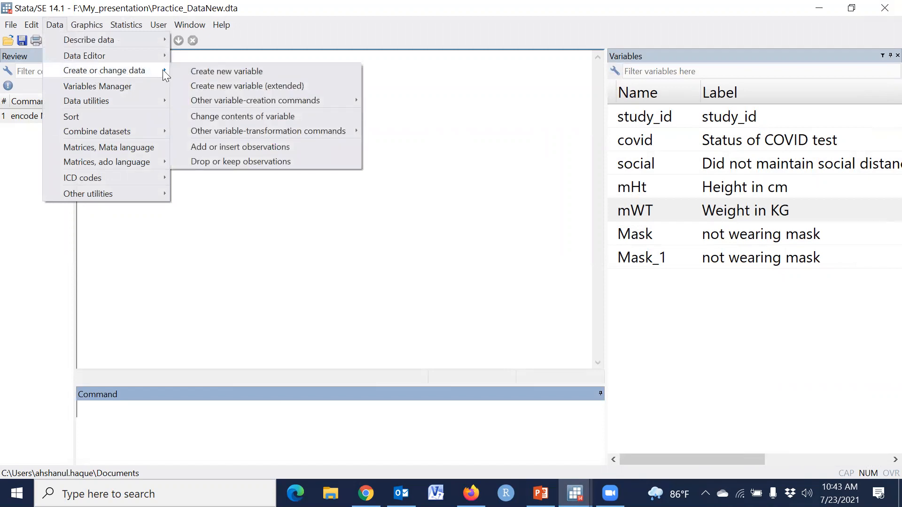
mouse_move(276, 130)
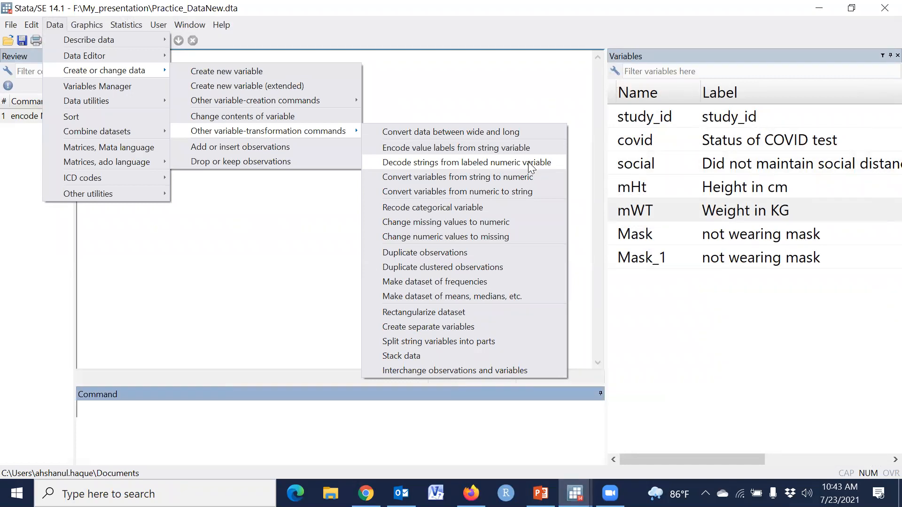
left_click(425, 167)
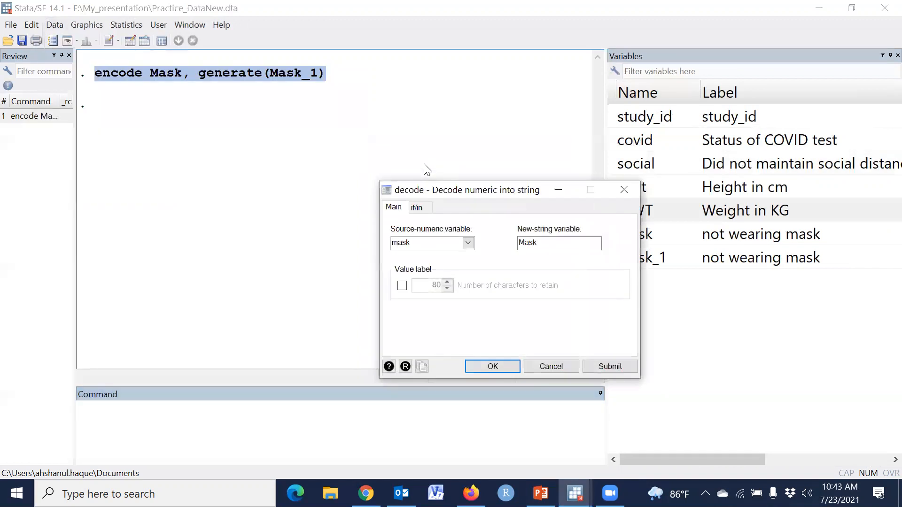
left_click(405, 367)
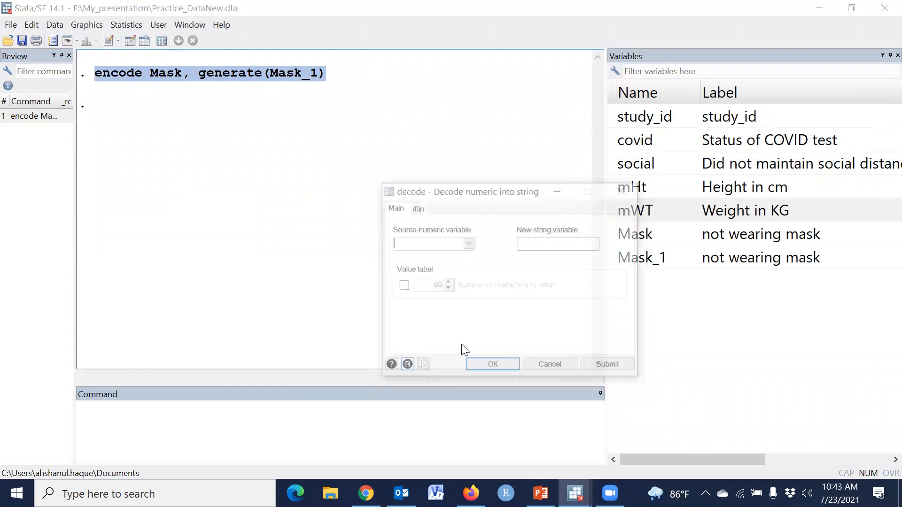
left_click(468, 243)
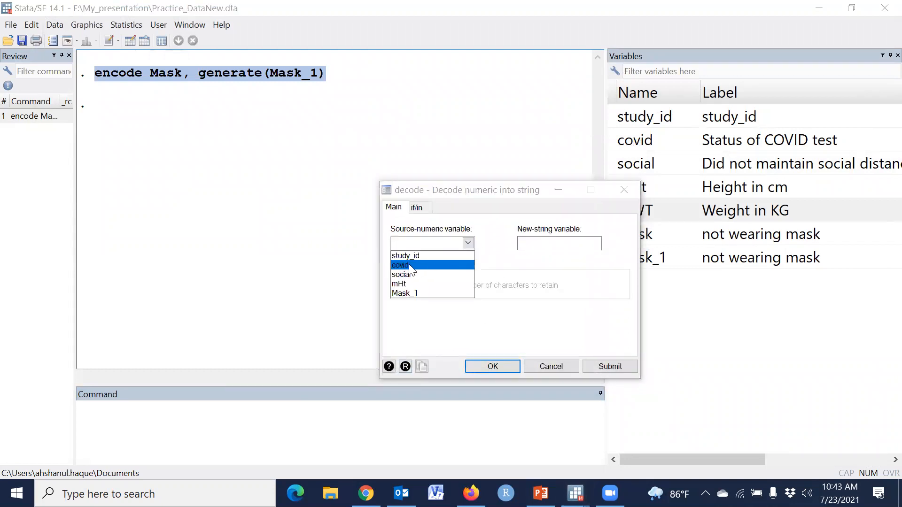
left_click(437, 265)
left_click(540, 242)
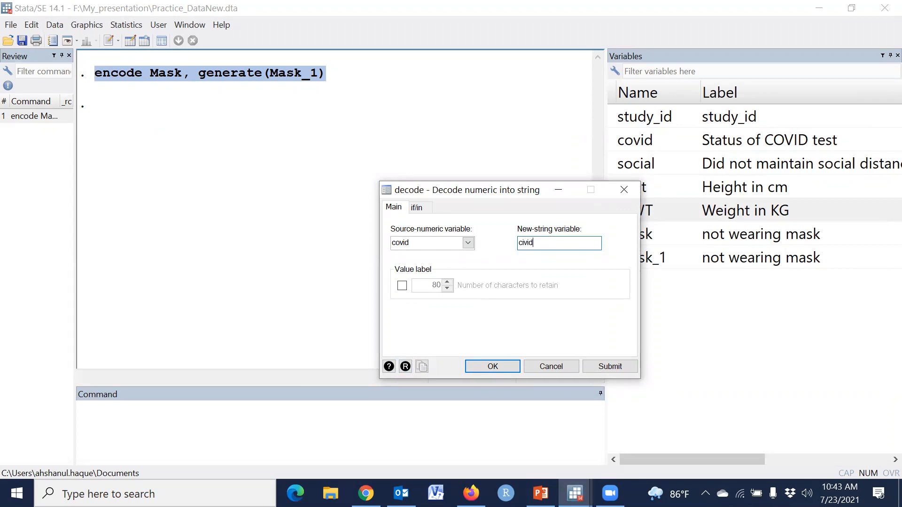
left_click(524, 243)
type("o")
left_click(499, 366)
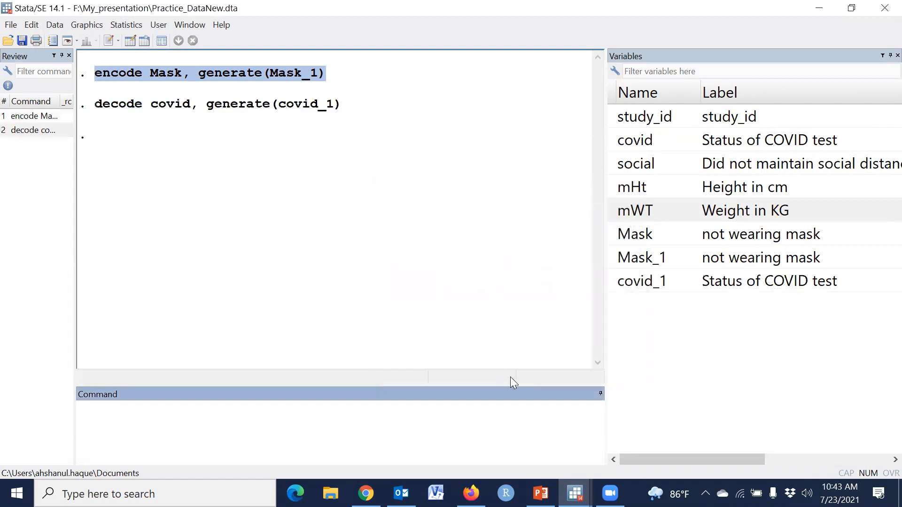
Check the numeric code behind the covid entry in row 1 of the Data Editor.
left_click(133, 40)
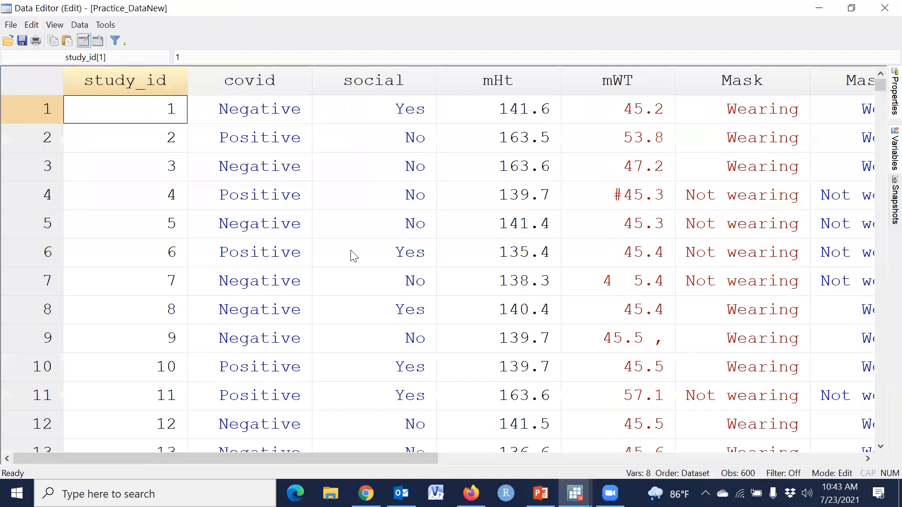
left_click_drag(221, 450, 340, 452)
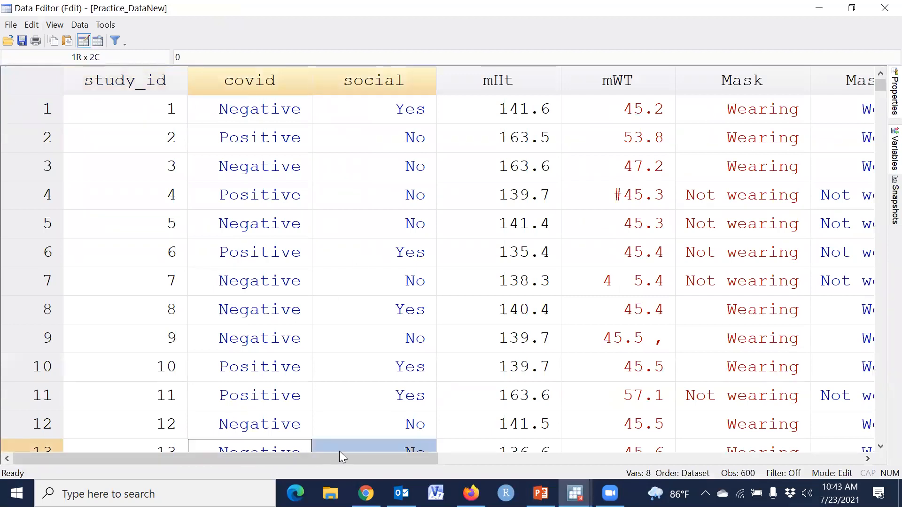
left_click(868, 459)
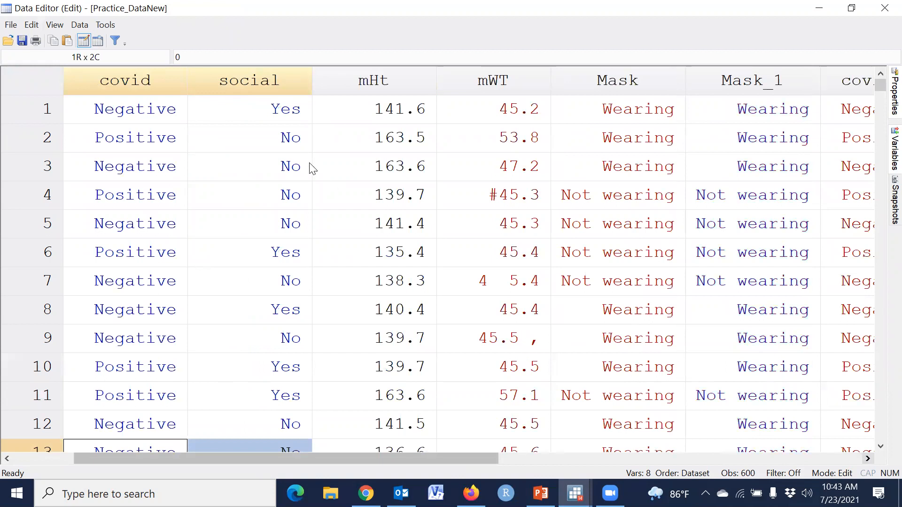
left_click(130, 119)
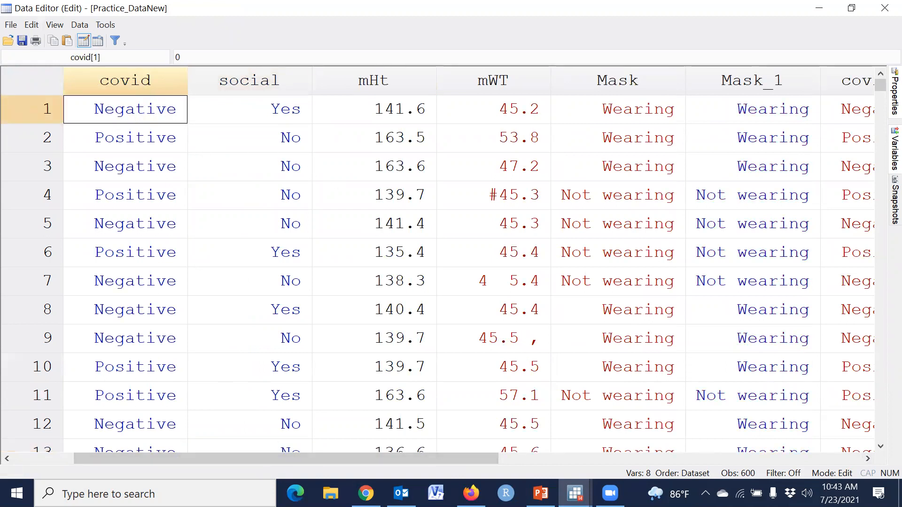
Examine the stored values of covid_1 across many rows in the Data Editor, and close it.
left_click_drag(339, 462, 377, 457)
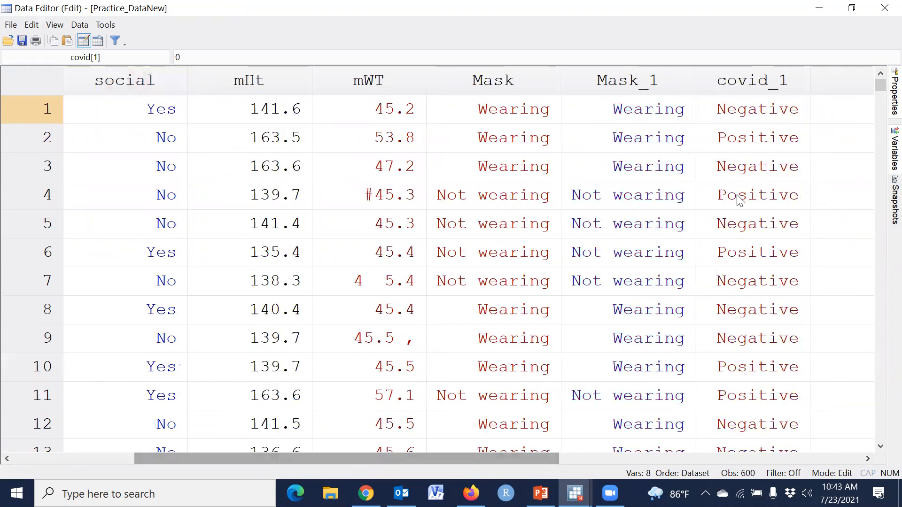
left_click(752, 115)
left_click(755, 148)
left_click(761, 115)
left_click(761, 174)
left_click(759, 231)
left_click(757, 289)
left_click(758, 317)
scroll(757, 347, "down", 5)
left_click(761, 288)
left_click(759, 339)
left_click(755, 406)
scroll(756, 406, "down", 13)
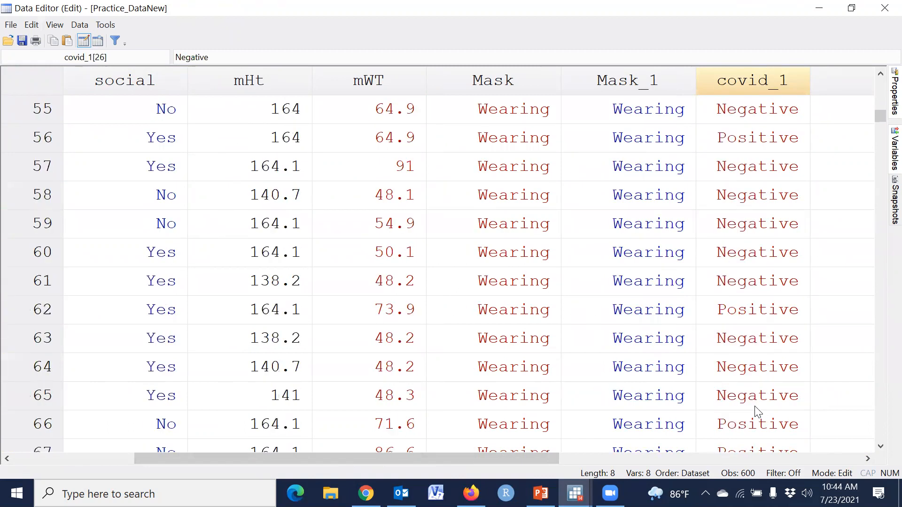
scroll(755, 406, "up", 13)
scroll(754, 405, "up", 5)
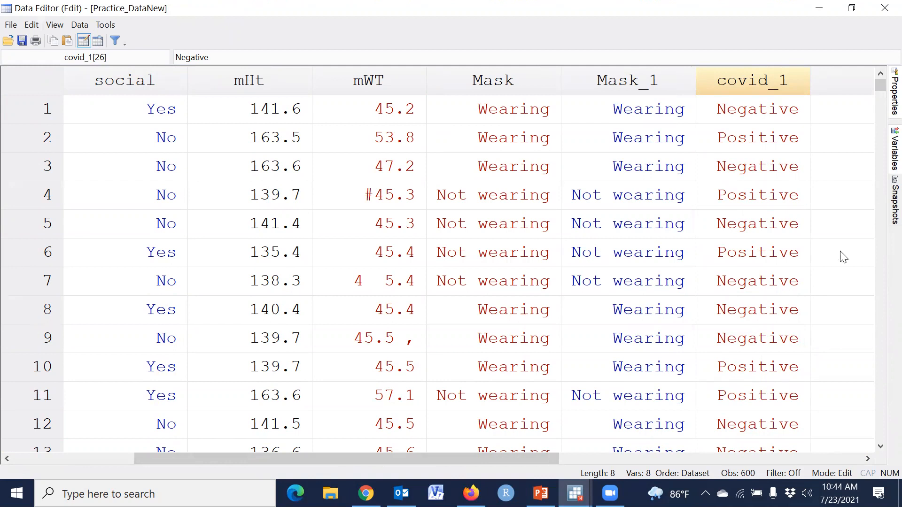
left_click(885, 8)
Copy the command "decode covid, generate(covid_1)" from the results into line 3 of the do-file.
left_click_drag(94, 104, 335, 101)
right_click(336, 102)
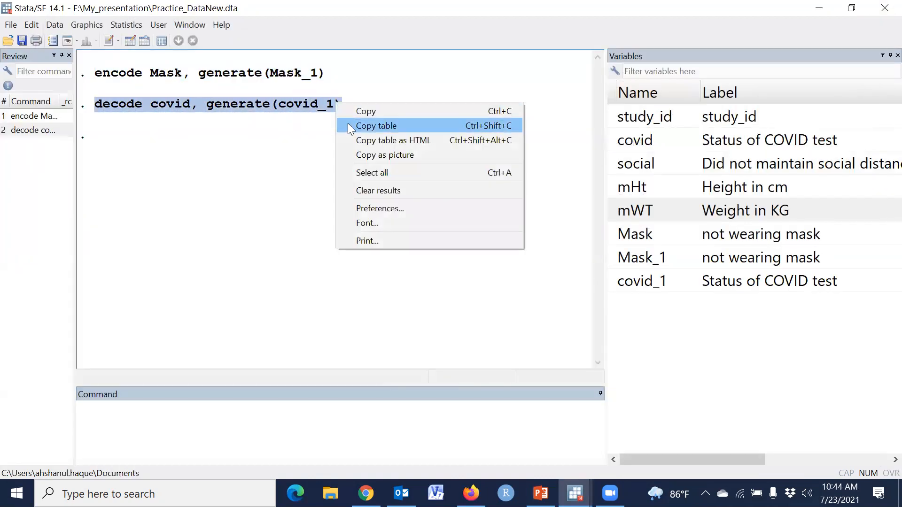
left_click(356, 112)
left_click(575, 493)
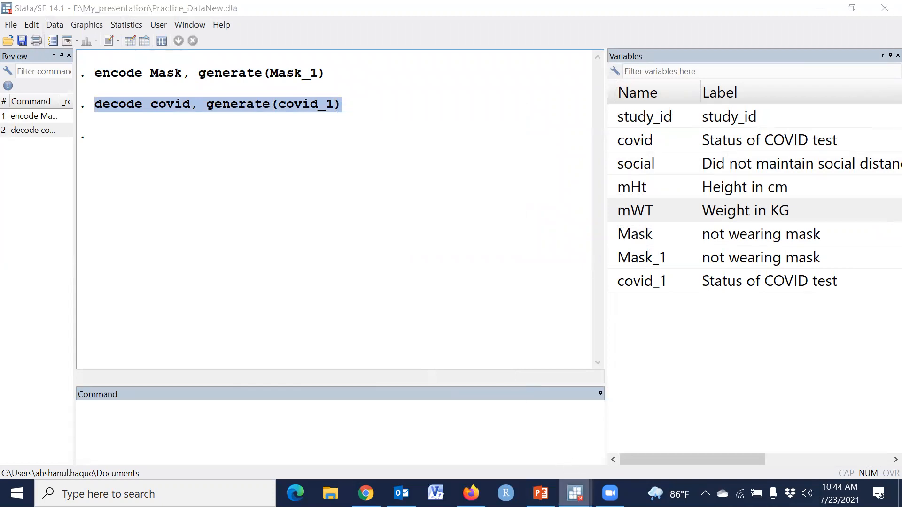
left_click(714, 437)
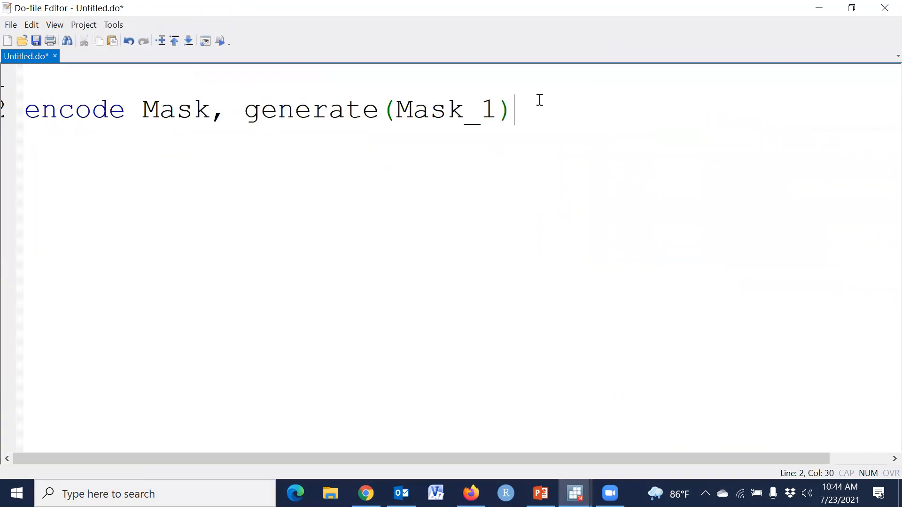
key("Return")
key("ctrl+v")
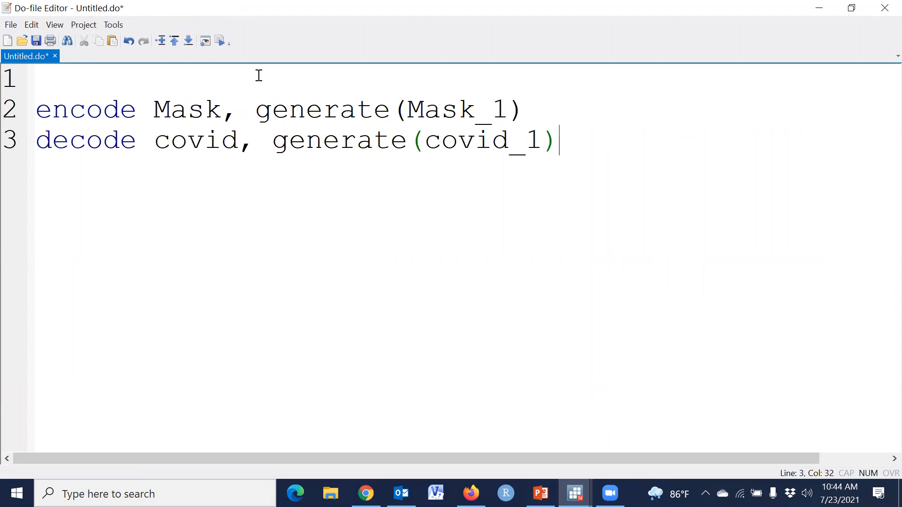
Inspect the mWT column in the Data Editor for stray characters and spaces, including the row 7 entry.
left_click(820, 8)
left_click(404, 216)
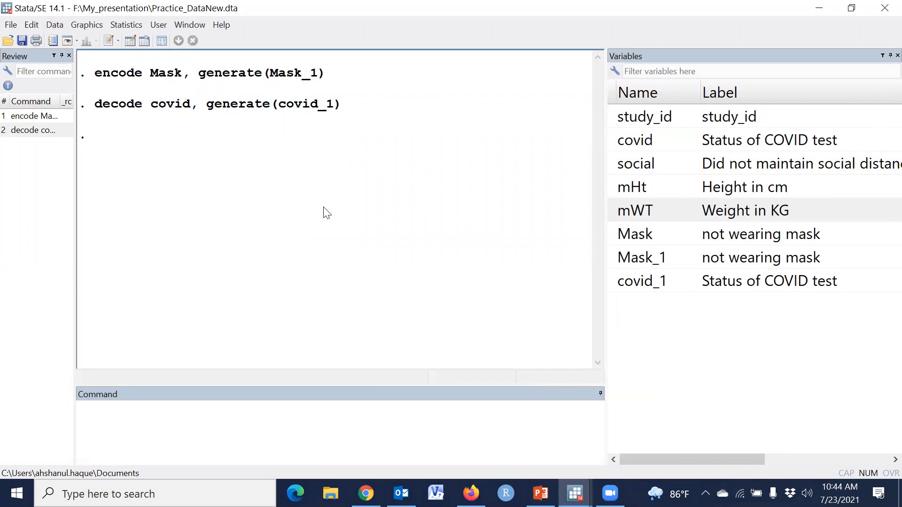
left_click(131, 41)
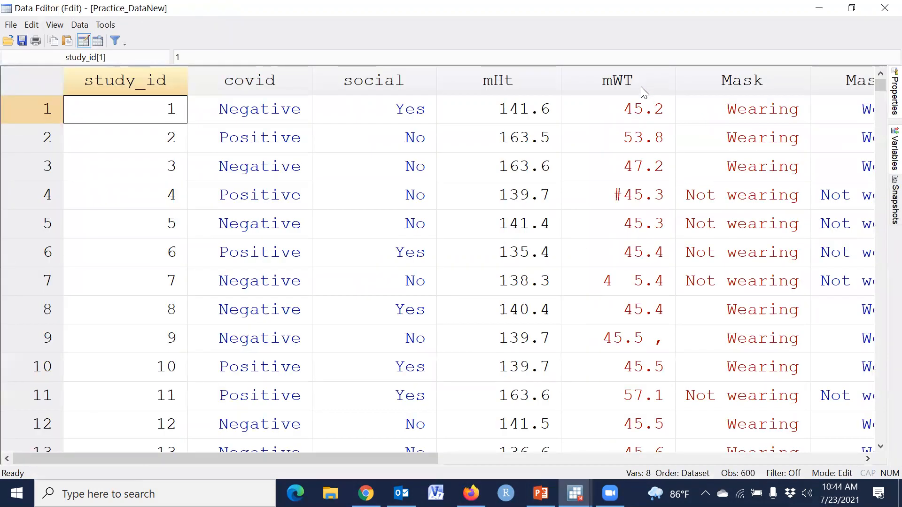
left_click(642, 88)
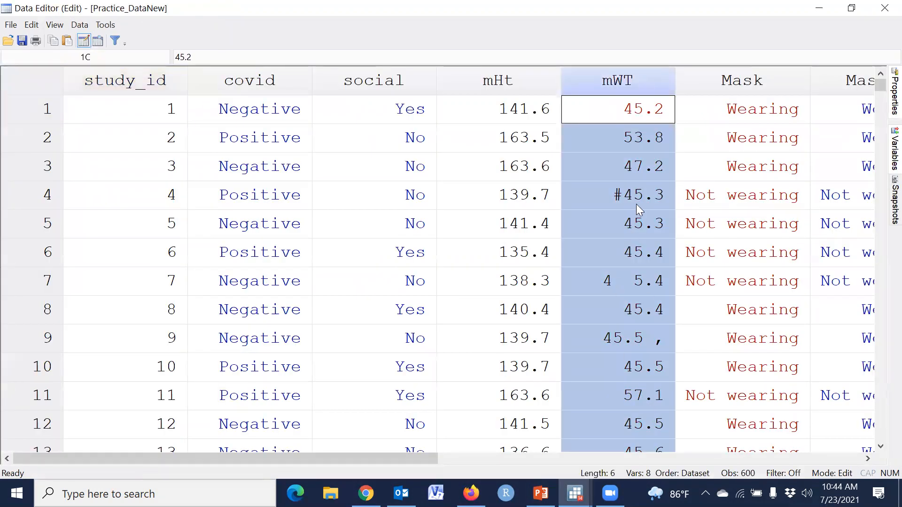
left_click(626, 281)
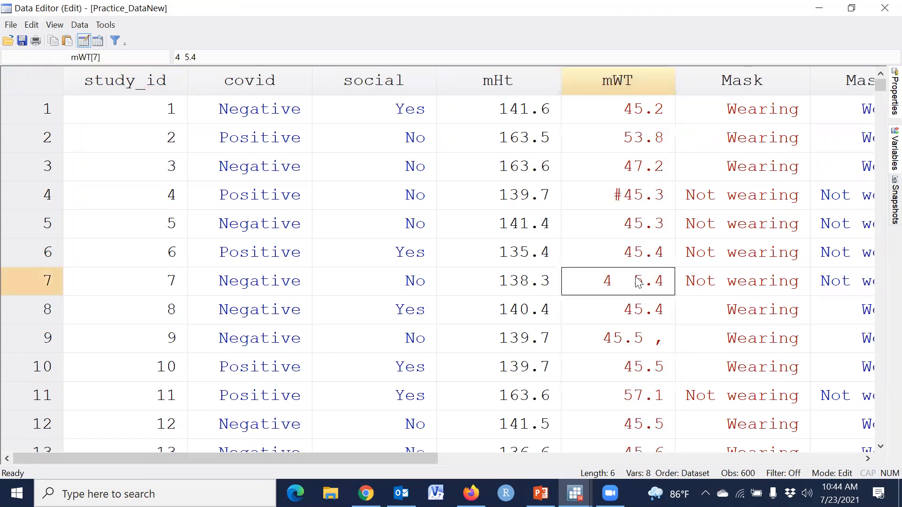
scroll(638, 281, "down", 10)
scroll(633, 377, "up", 10)
left_click(635, 81)
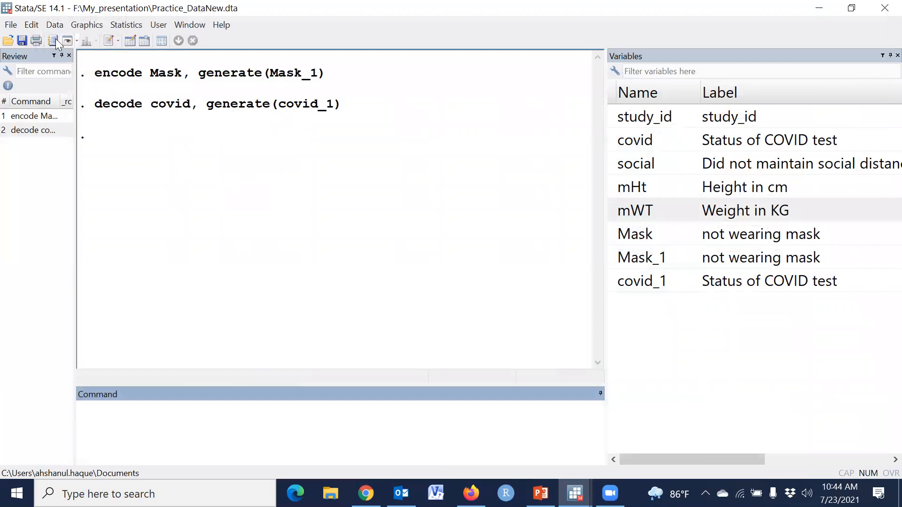
Try to destring mWT by converting the specified variable to numeric in place, without removing any characters.
left_click(55, 24)
mouse_move(102, 73)
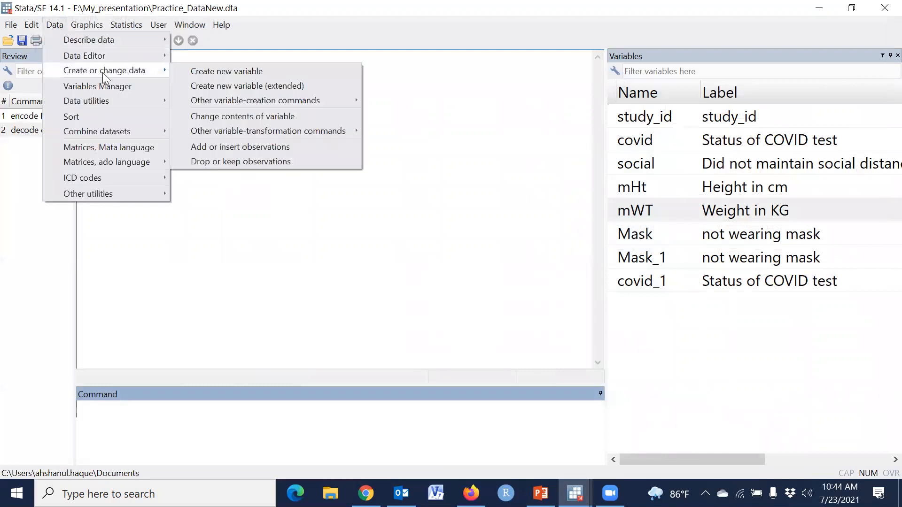
mouse_move(275, 136)
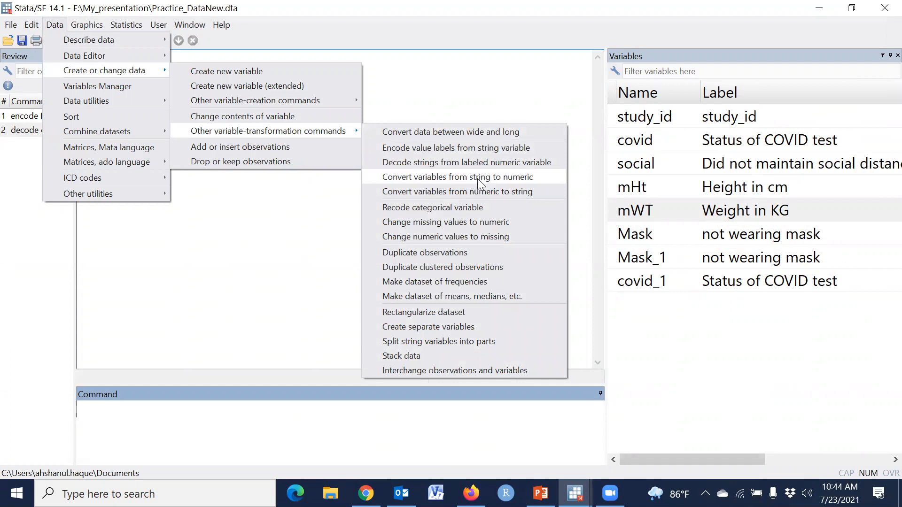
left_click(405, 177)
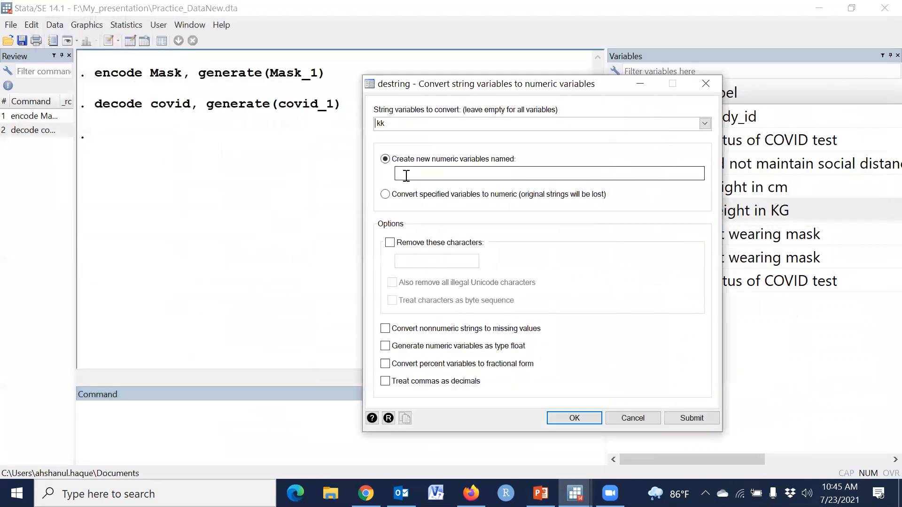
left_click(388, 418)
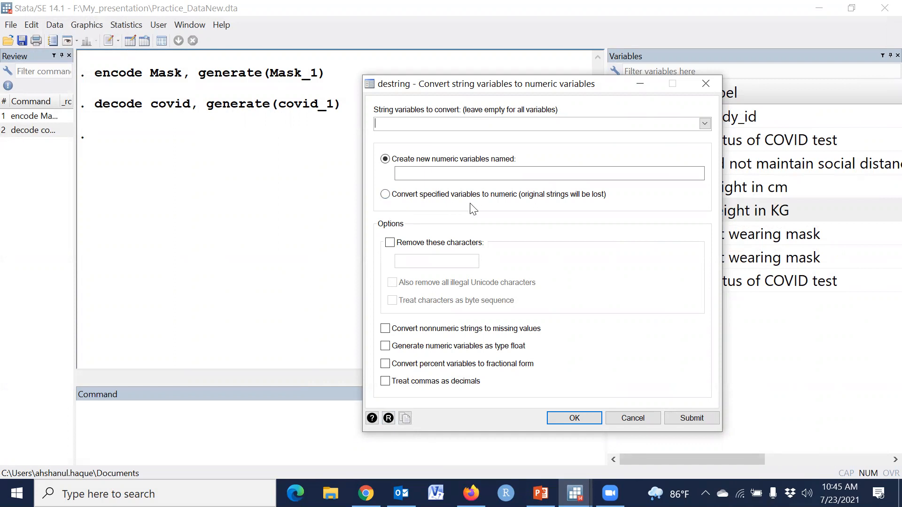
left_click(386, 195)
left_click(704, 124)
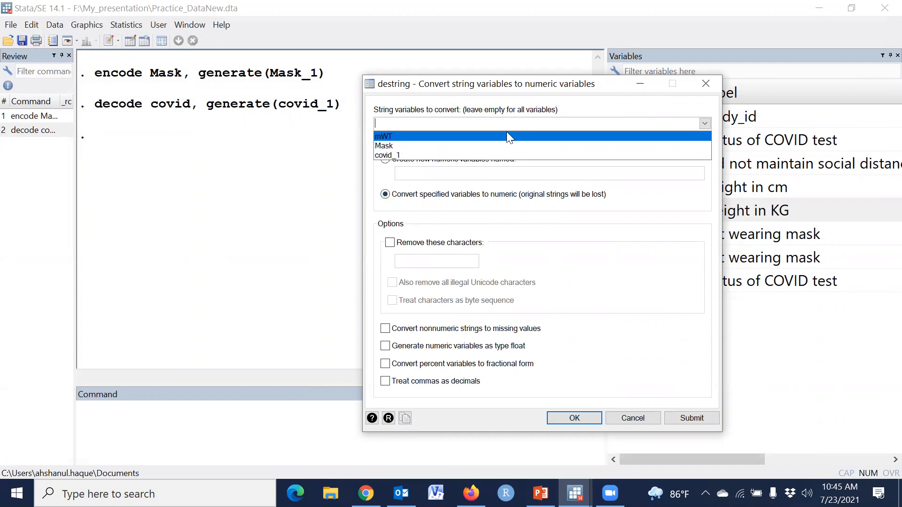
left_click(390, 137)
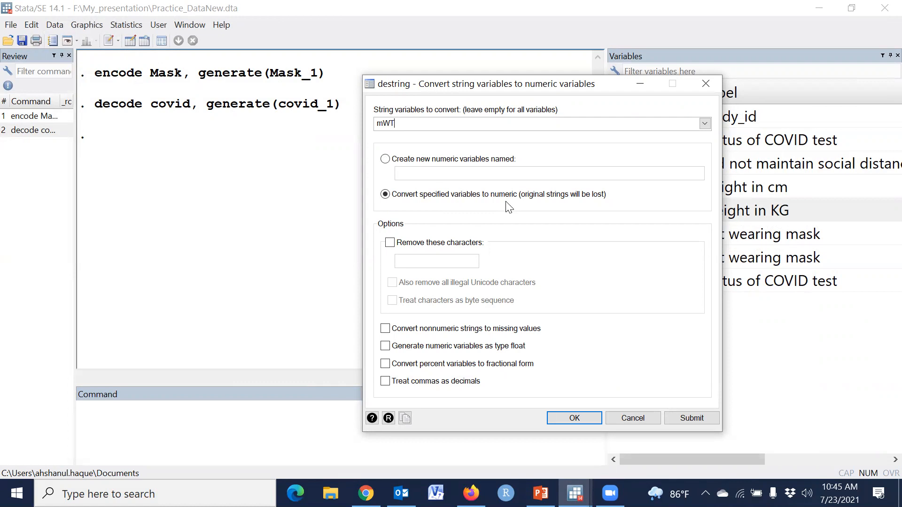
left_click(574, 419)
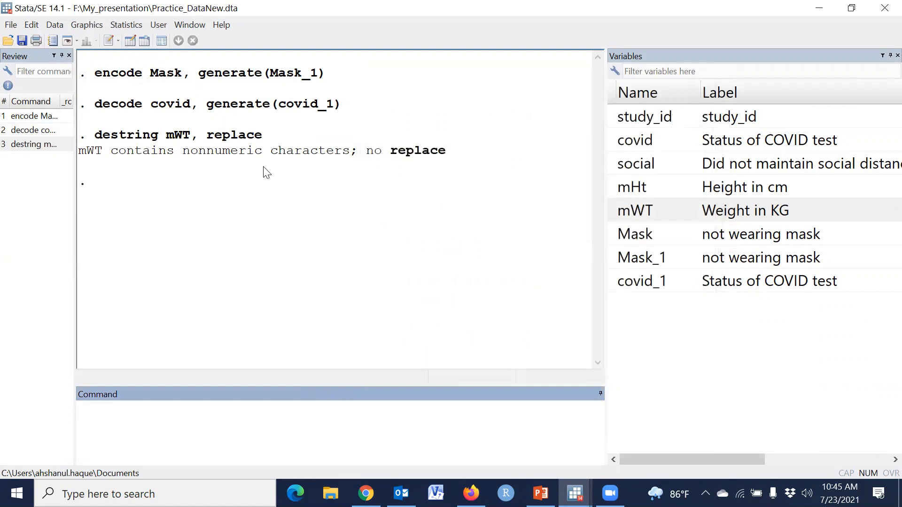
Review the mWT entries again in the Data Editor, close it, and return to the destring output.
left_click(130, 41)
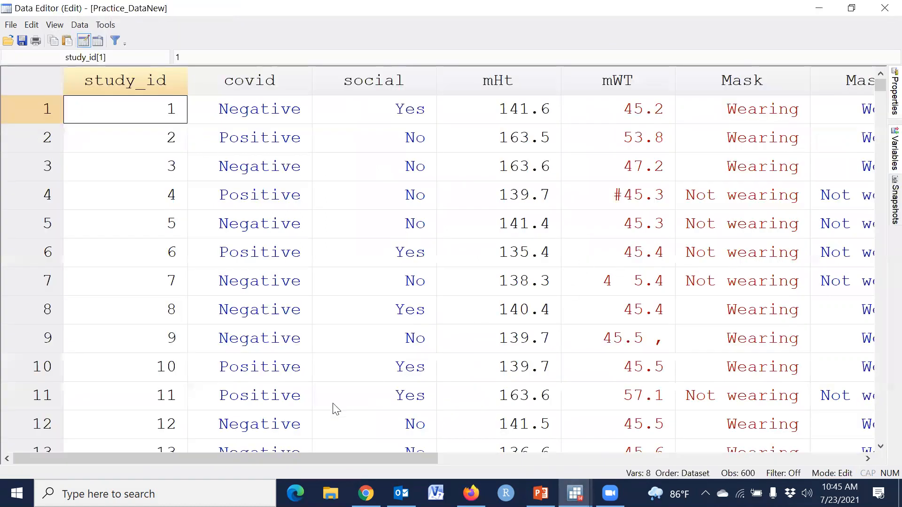
left_click_drag(339, 454, 394, 457)
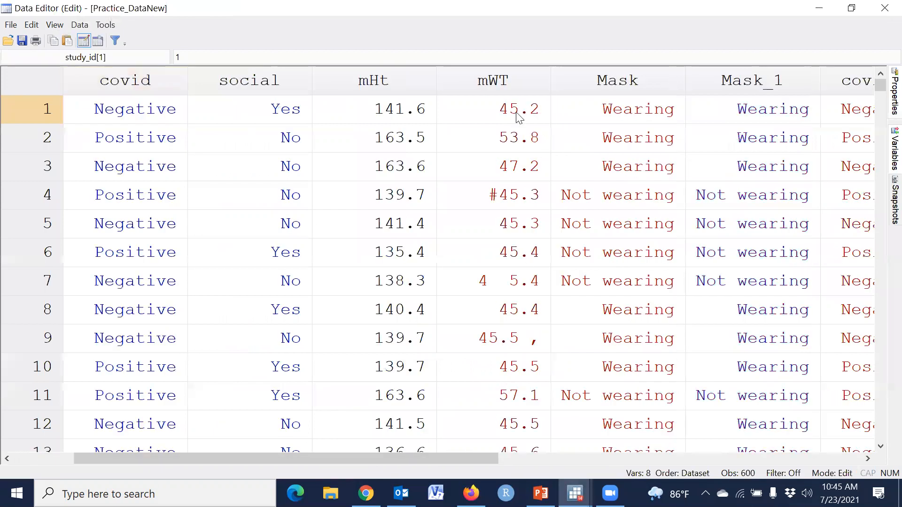
left_click(885, 8)
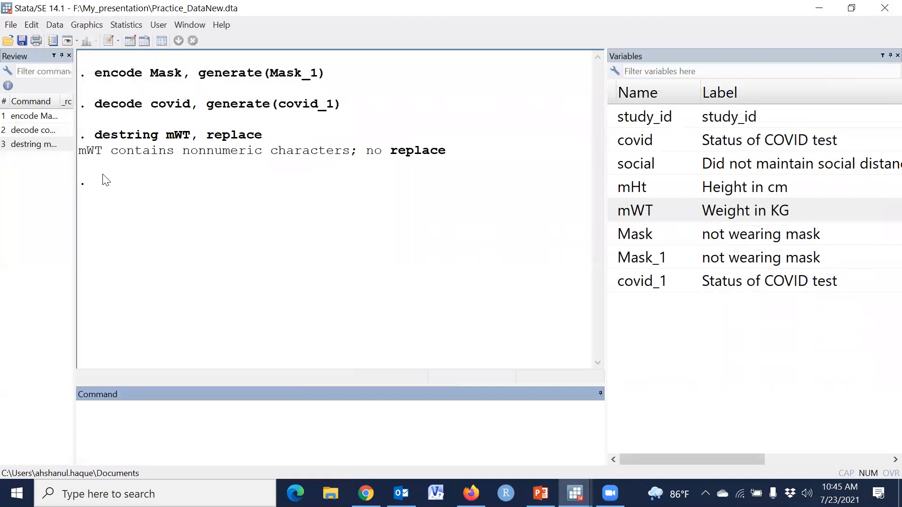
left_click(81, 163)
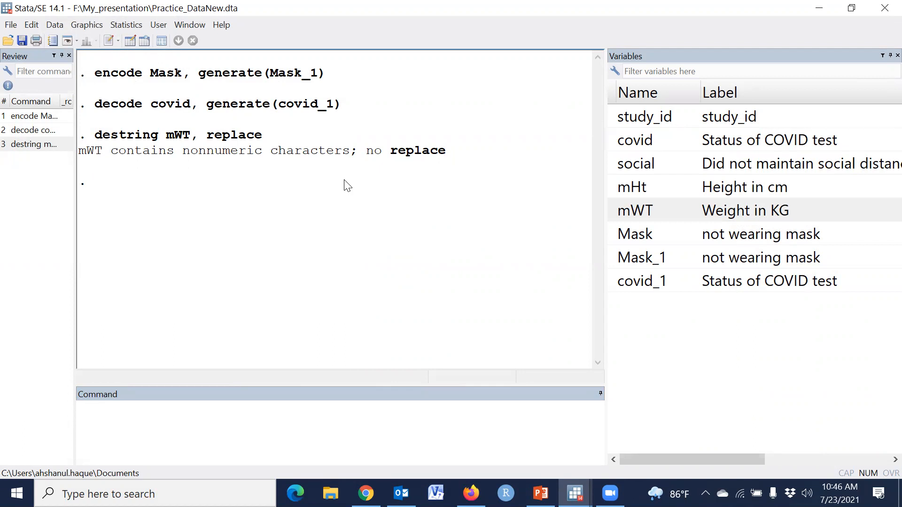
Check the mWT entry in row 4, then rerun its destring as "destring mWT, replace force".
left_click(131, 41)
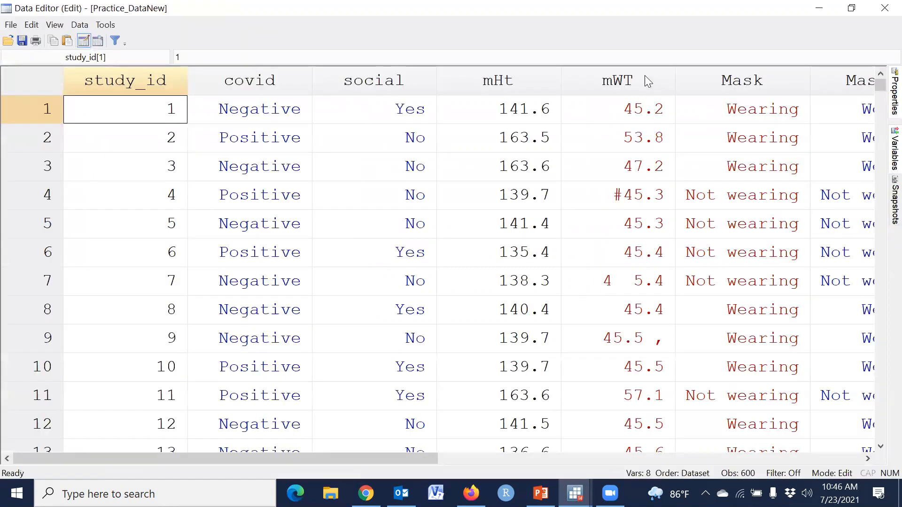
left_click(620, 198)
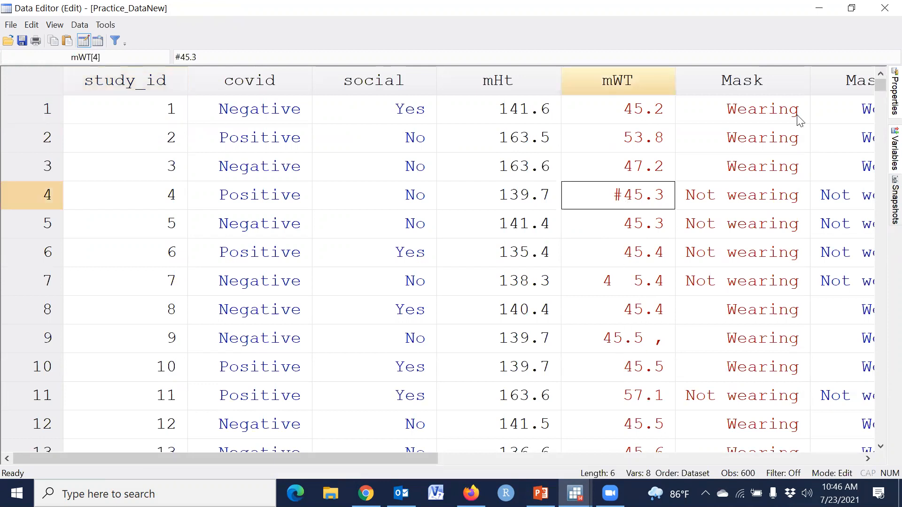
left_click(884, 8)
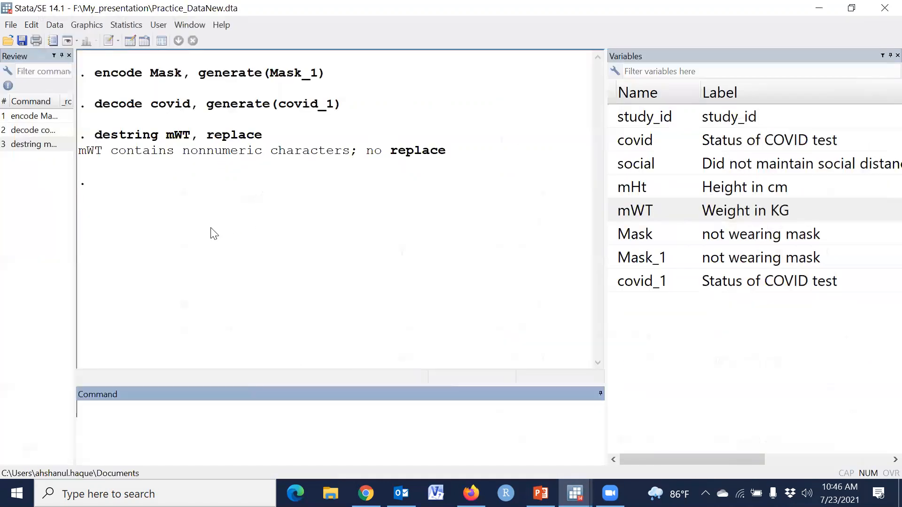
left_click(57, 149)
left_click(309, 411)
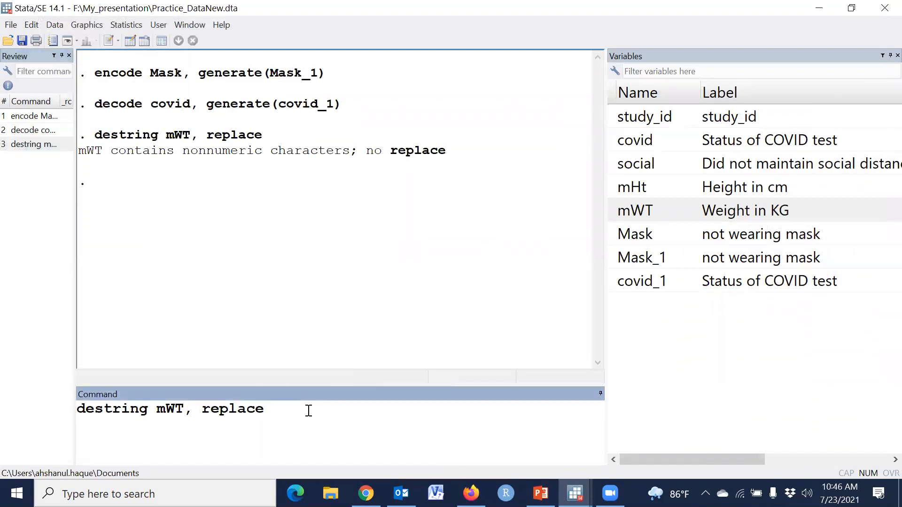
type("force")
key("Return")
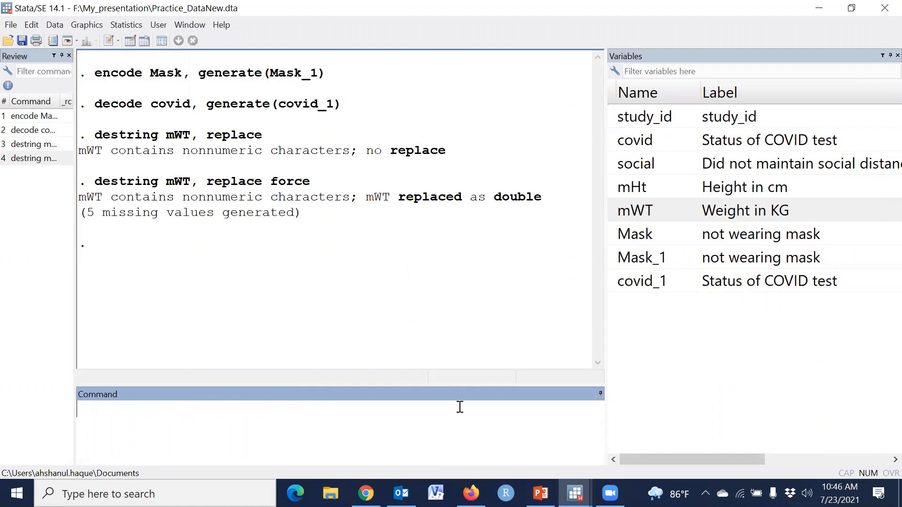
Examine the converted mWT column in the Data Editor, marking rows 4, 7 and 9, and return to the results.
left_click(131, 42)
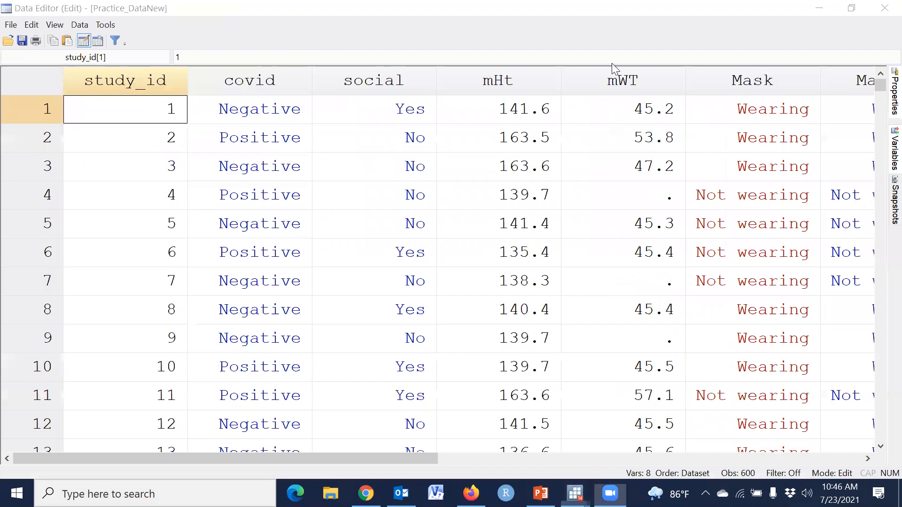
mouse_move(641, 198)
left_mouse_down()
mouse_move(667, 185)
mouse_move(655, 214)
mouse_move(632, 187)
left_mouse_up()
mouse_move(639, 284)
left_mouse_down()
mouse_move(655, 273)
mouse_move(675, 292)
mouse_move(627, 277)
left_mouse_up()
mouse_move(645, 331)
left_mouse_down()
mouse_move(656, 324)
mouse_move(679, 344)
mouse_move(636, 335)
left_mouse_up()
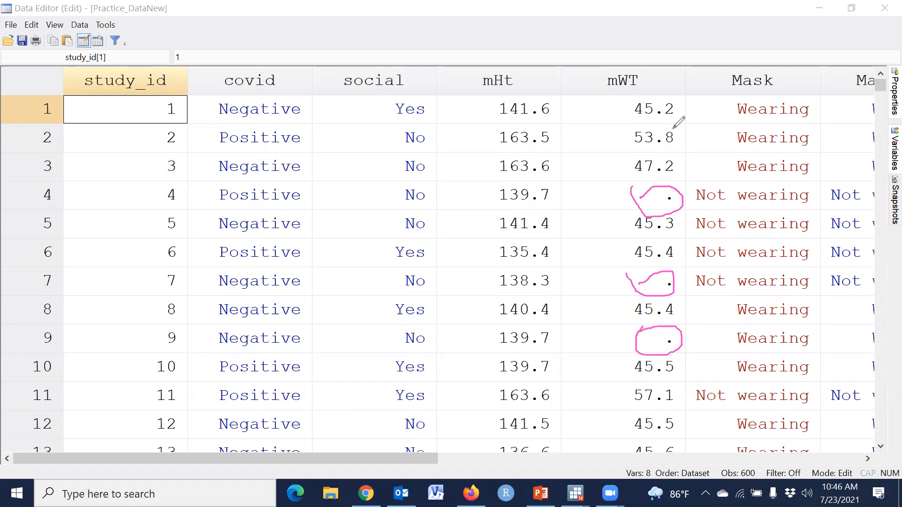
left_click(702, 97)
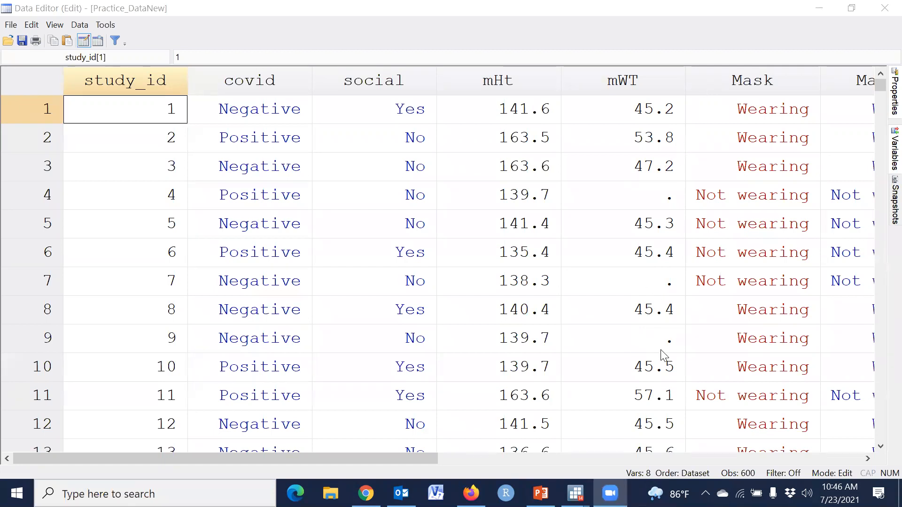
mouse_move(575, 494)
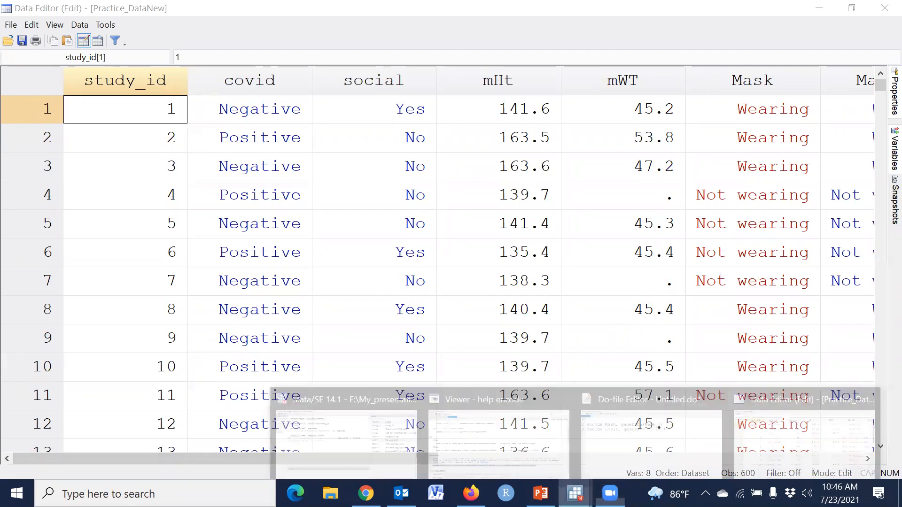
left_click(320, 425)
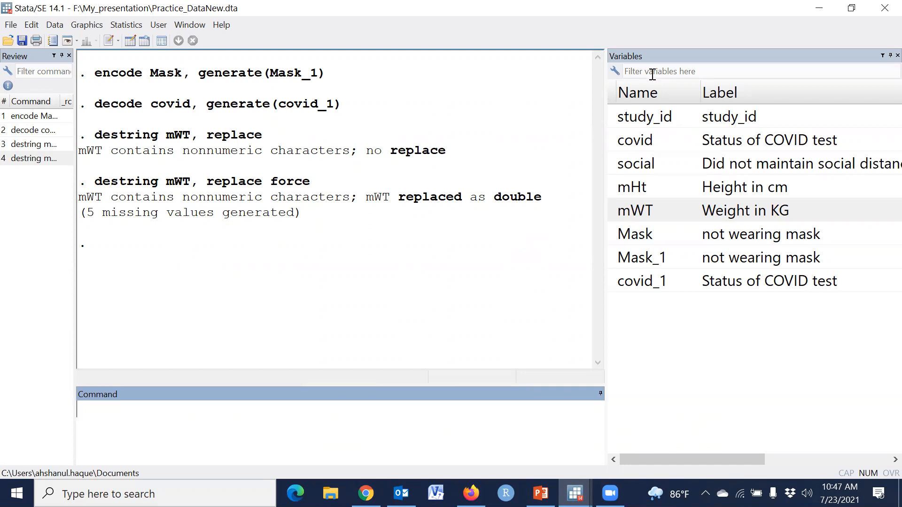
Examine the mHt column in the Data Editor as the next variable for conversion, and close the editor.
left_click(130, 40)
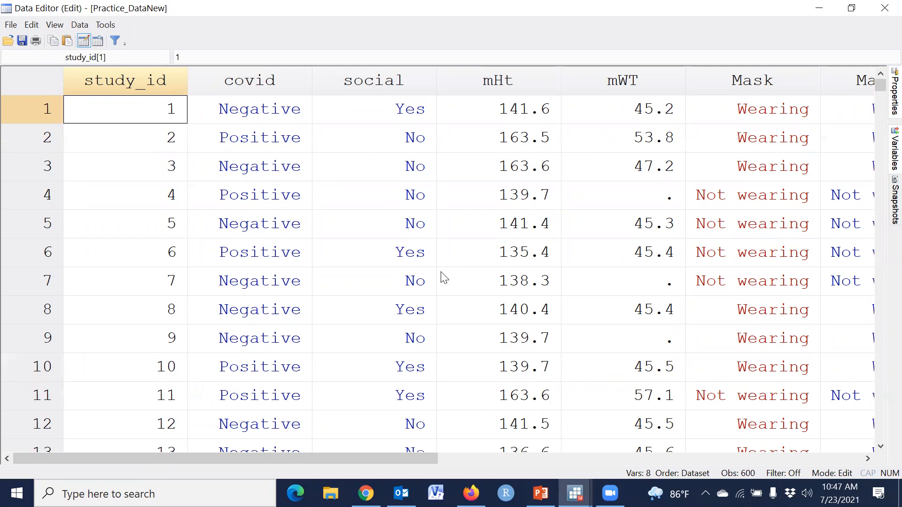
mouse_move(474, 111)
left_mouse_down()
mouse_move(524, 127)
mouse_move(632, 83)
left_mouse_up()
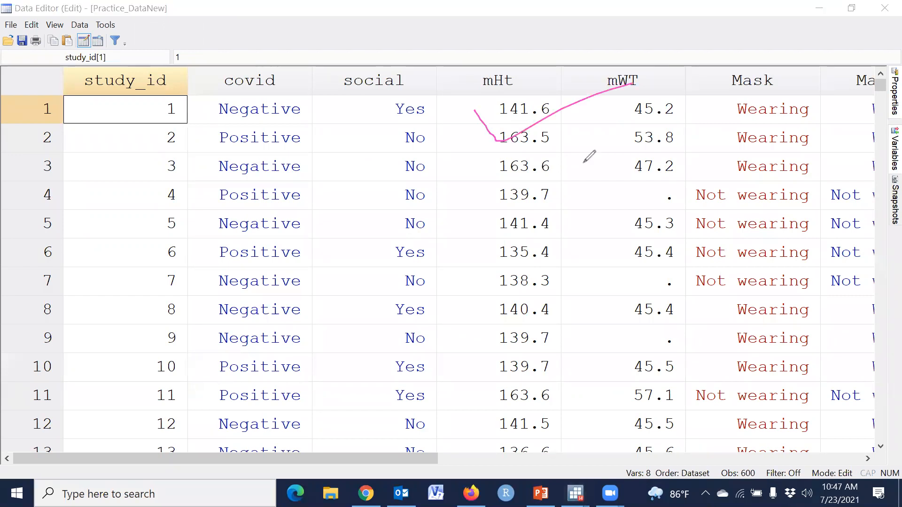
left_click_drag(475, 81, 610, 74)
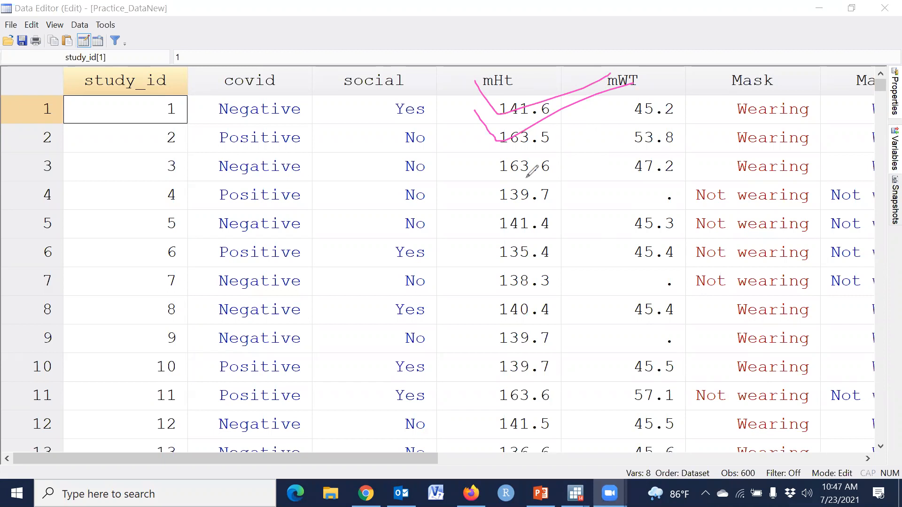
left_click(610, 423)
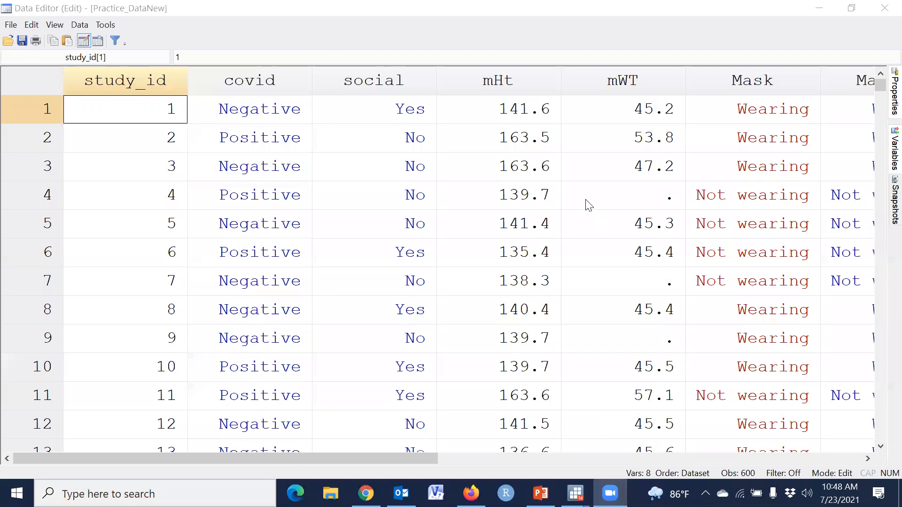
left_click(885, 8)
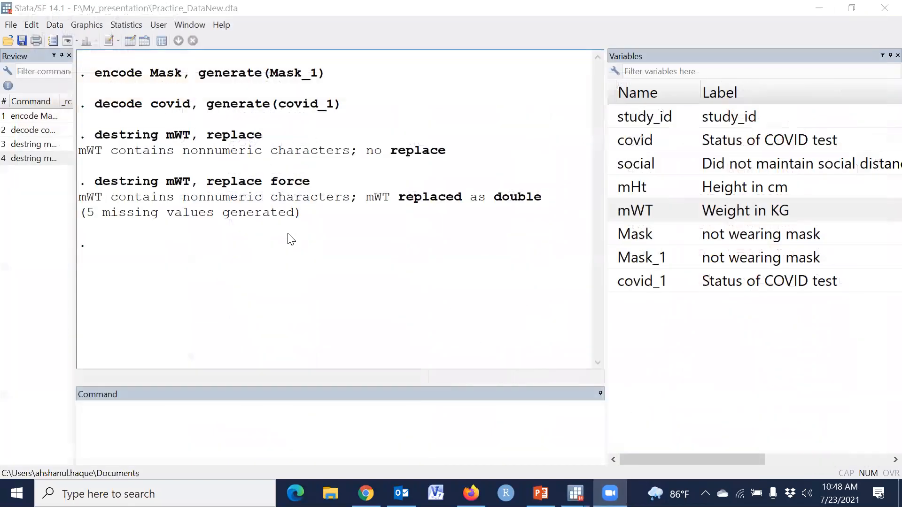
Convert the numeric variable mHt to string in place with tostring, replacing the original variable.
left_click(55, 26)
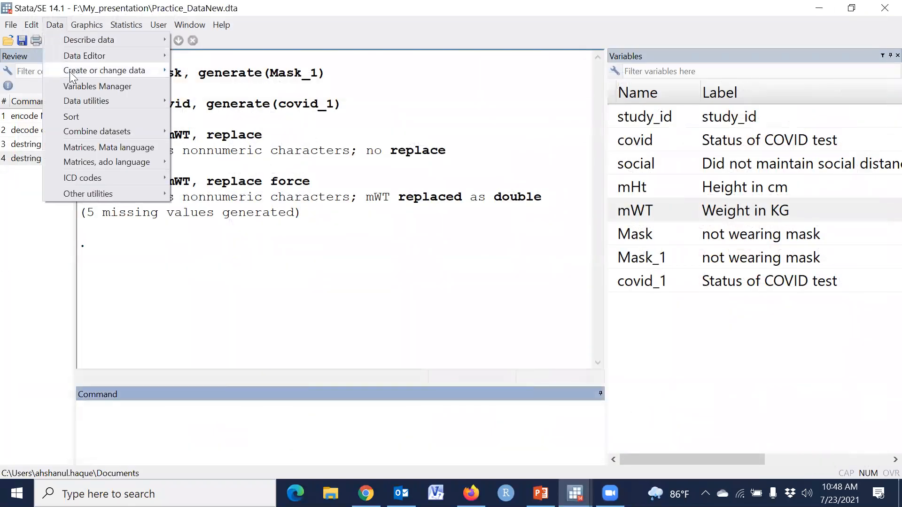
mouse_move(90, 73)
mouse_move(244, 131)
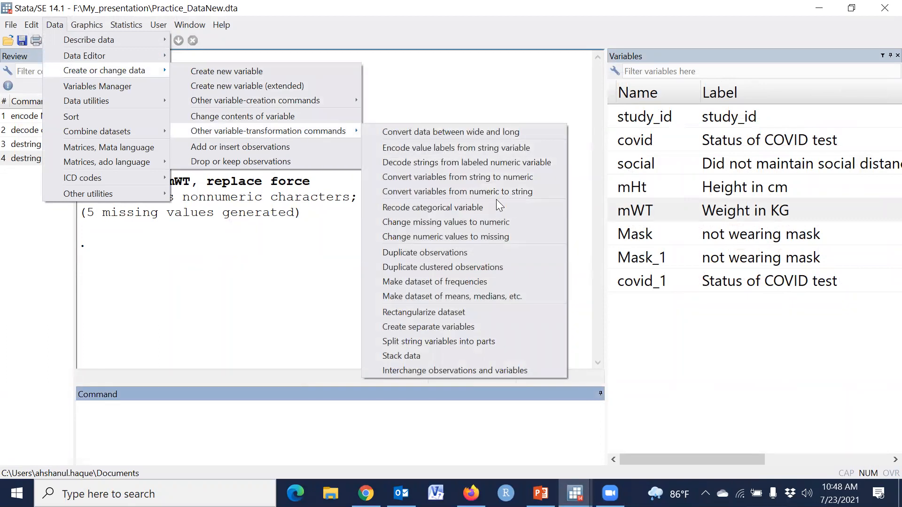
left_click(479, 193)
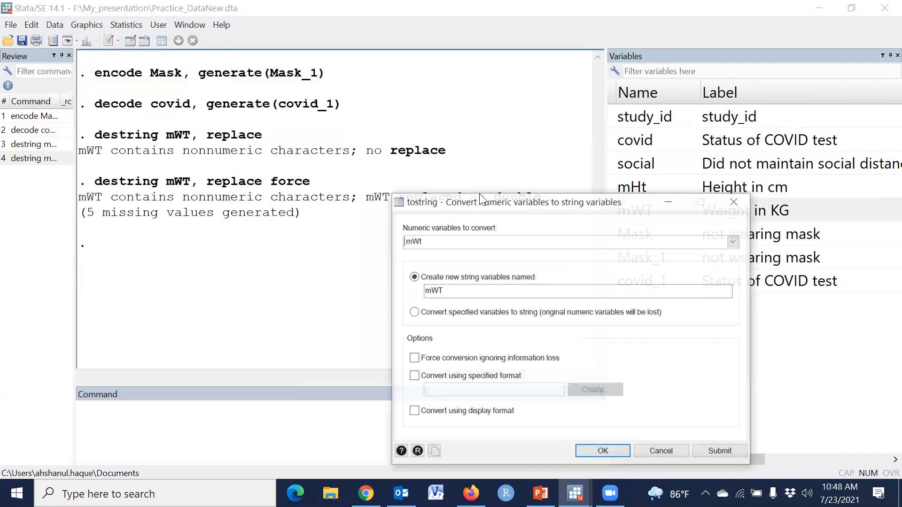
left_click(416, 452)
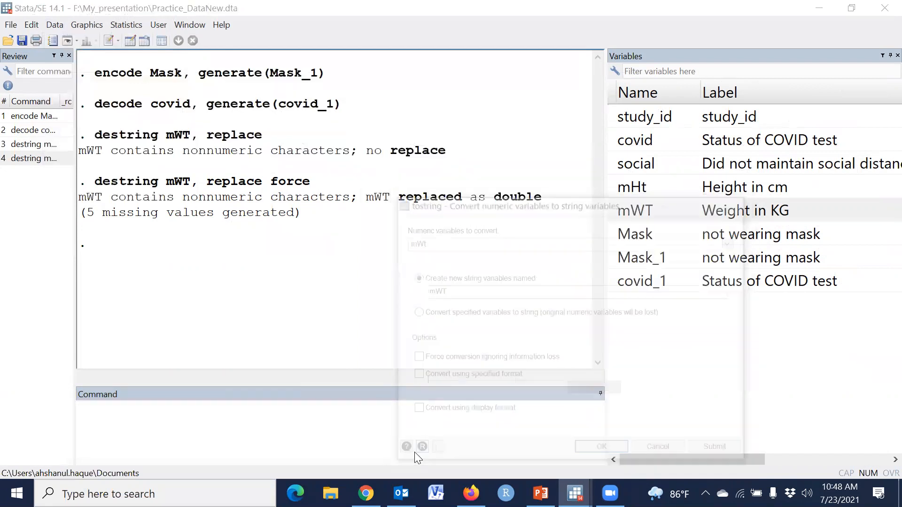
left_click(733, 241)
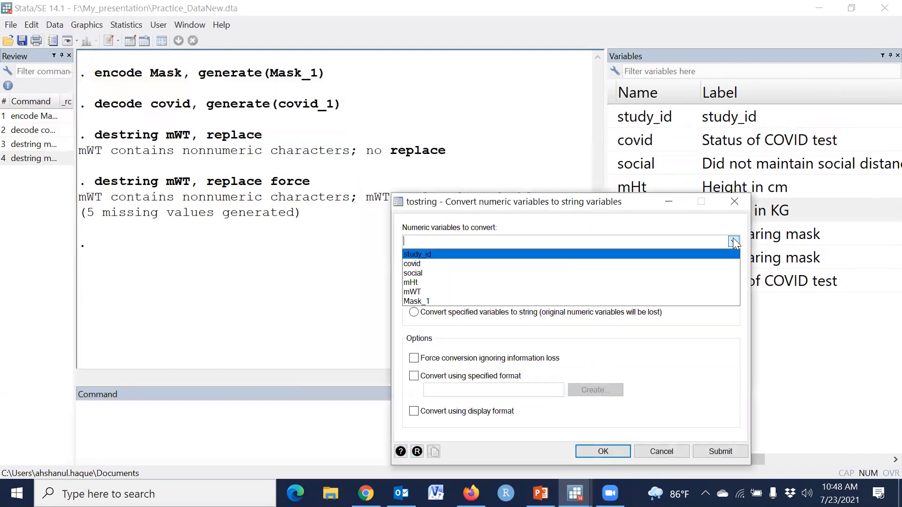
left_click(417, 283)
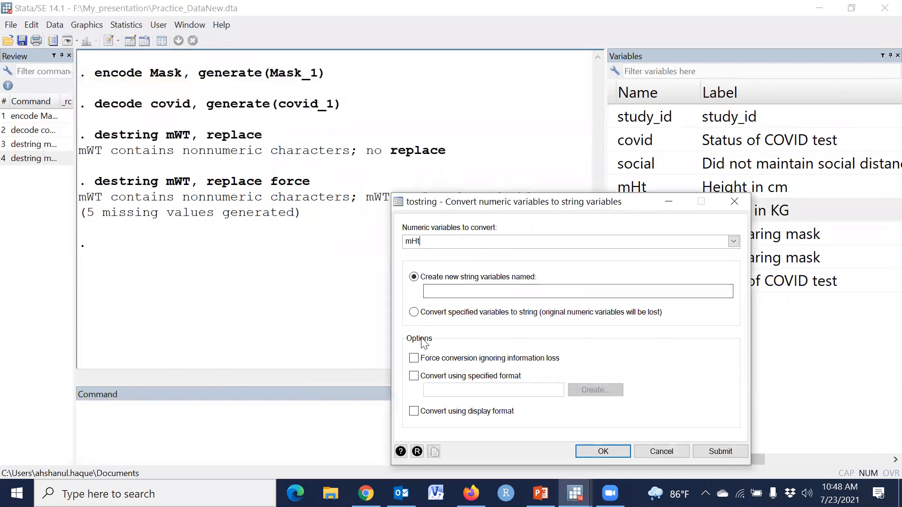
left_click(414, 313)
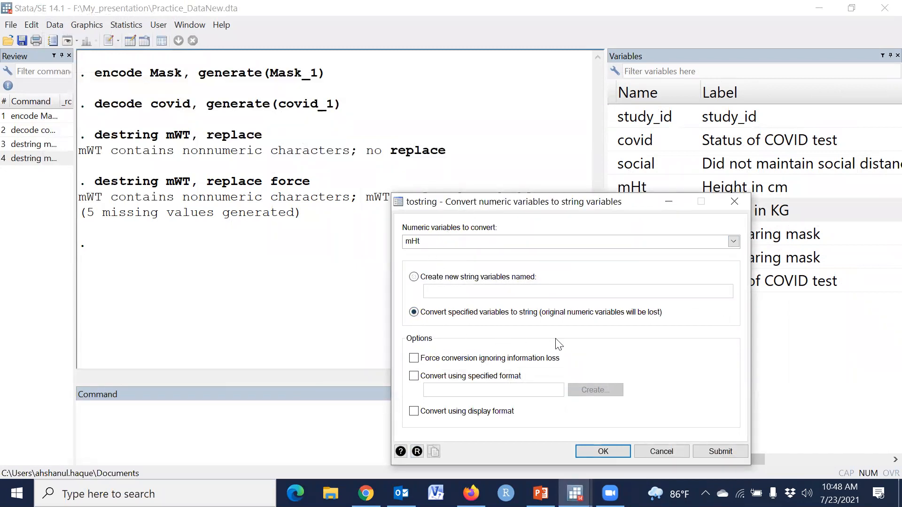
left_click_drag(545, 204, 464, 122)
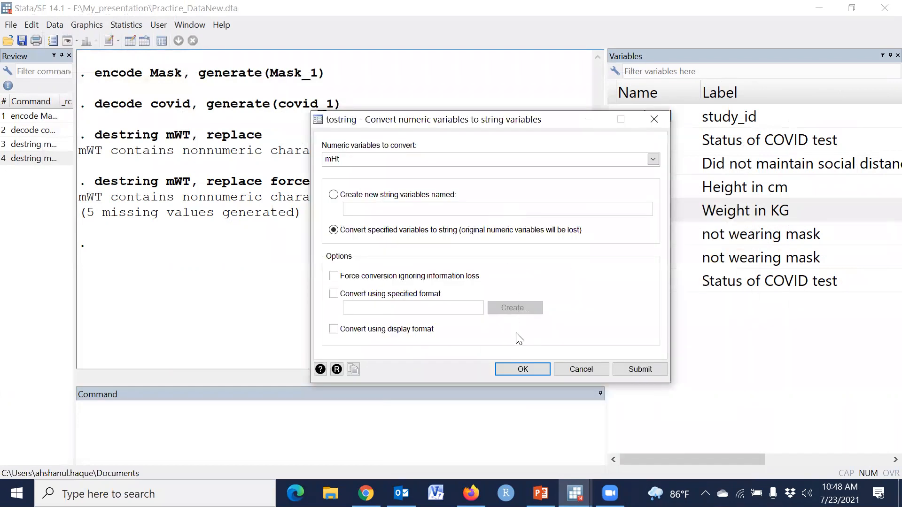
left_click(522, 372)
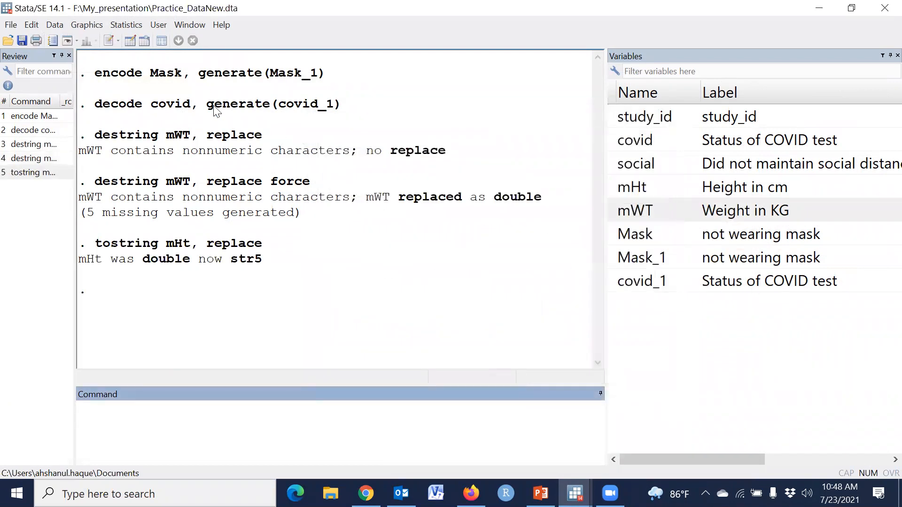
Inspect the values in the mHt column in the Data Editor after the string conversion, and close the editor.
left_click(130, 42)
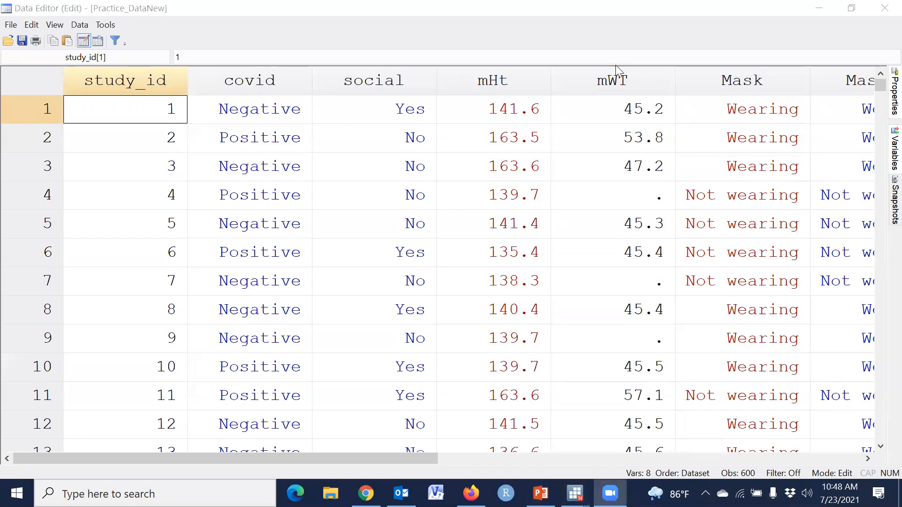
left_click_drag(467, 85, 580, 80)
left_click_drag(472, 131, 587, 119)
left_click_drag(480, 162, 578, 179)
left_click_drag(473, 201, 581, 204)
left_click_drag(450, 269, 568, 314)
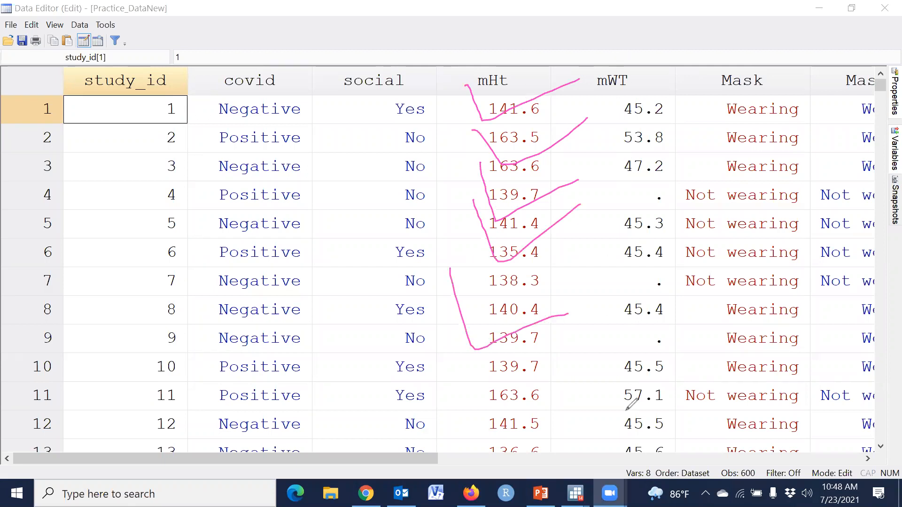
left_click(622, 425)
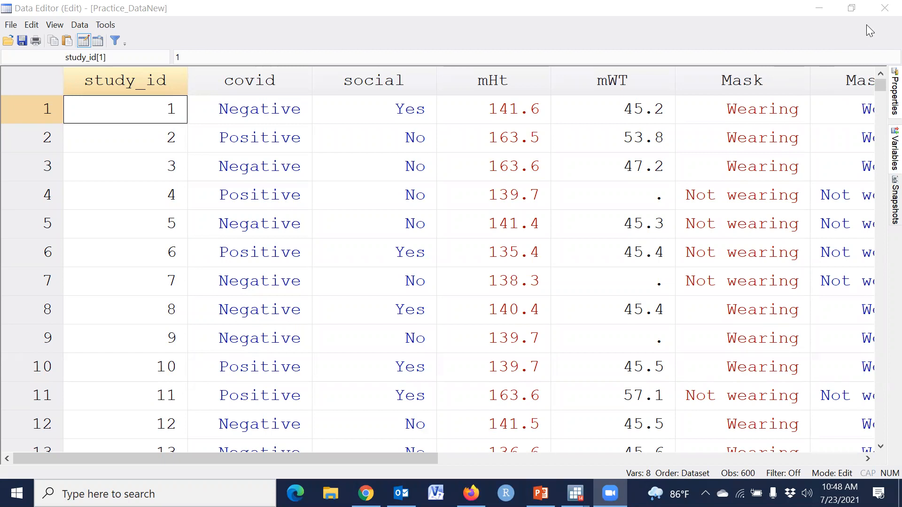
left_click(885, 8)
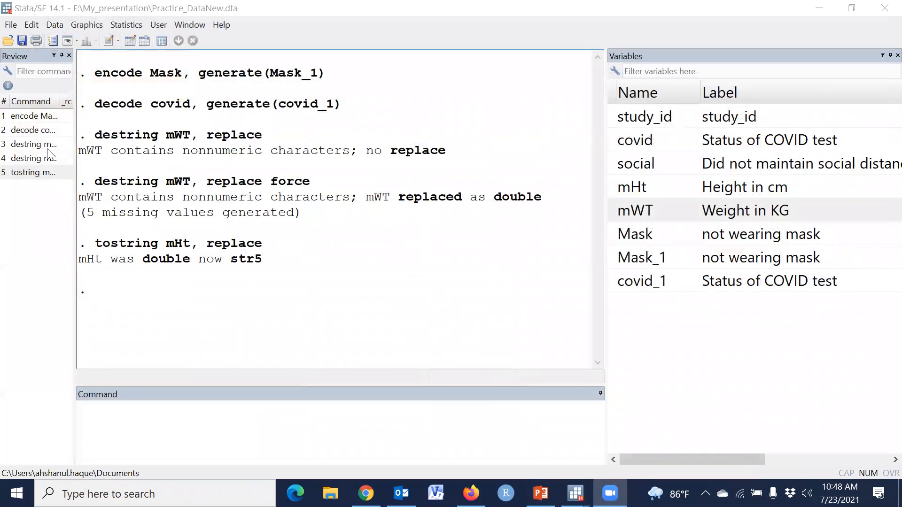
Cut all five commands, from encode Mask to tostring mHt, out of the command history and replace the do-file's contents with them.
left_click(35, 120)
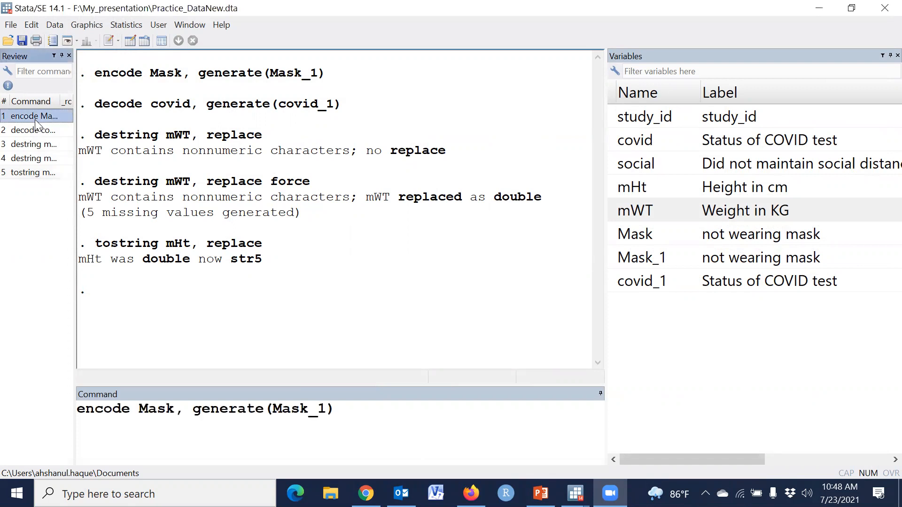
left_click(41, 174, "shift")
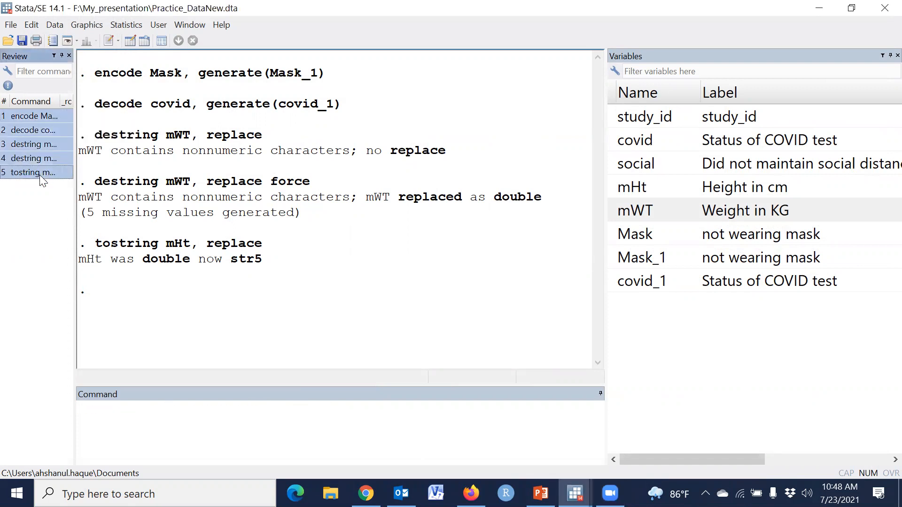
key("Delete")
left_click(575, 493)
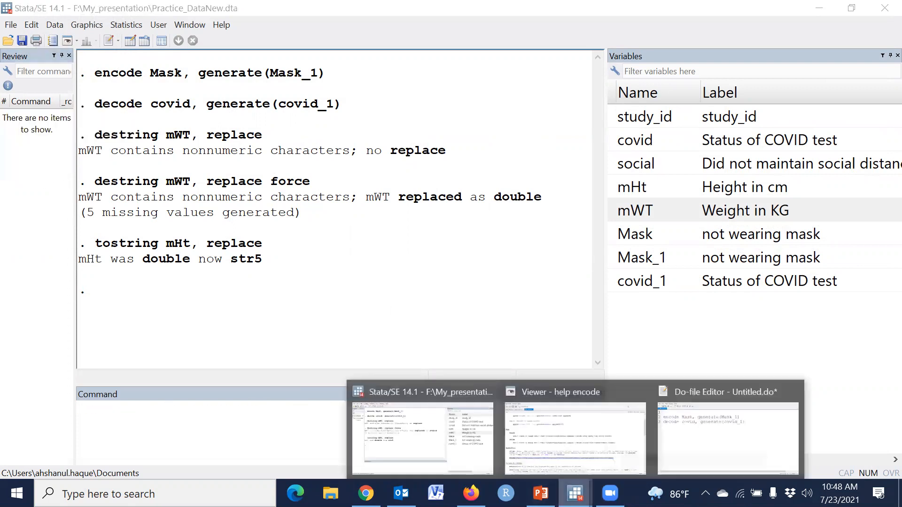
left_click(728, 437)
left_click_drag(36, 89, 131, 207)
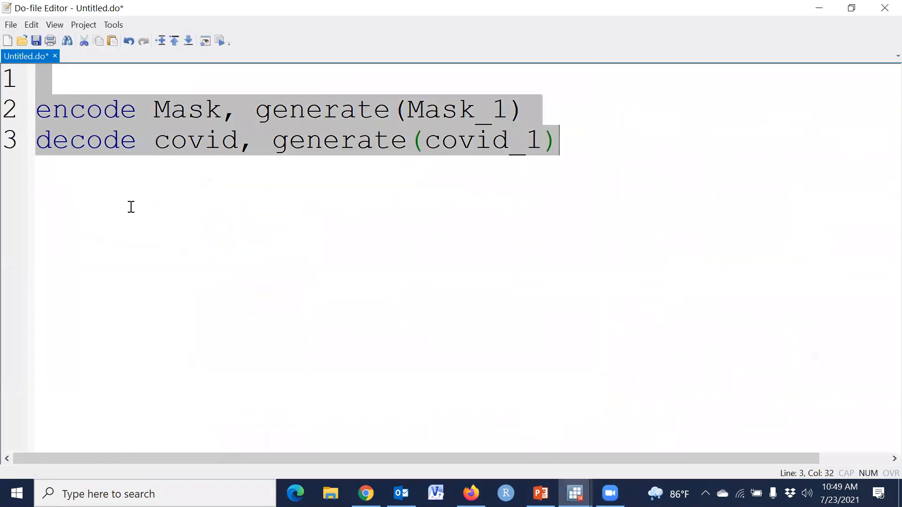
type("encode Mask, generate(Mask_1) decode covid, generate(covid_1) destring mWT, replace destring mWT, replace force tostring mHt, replace")
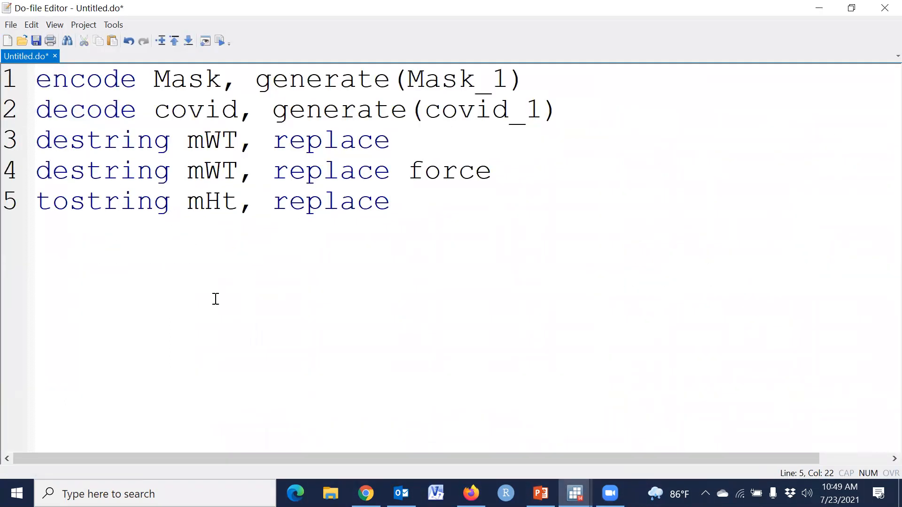
Insert a blank line above the encode command in the do-file and review the five commands below it.
left_click(41, 79)
key("Return")
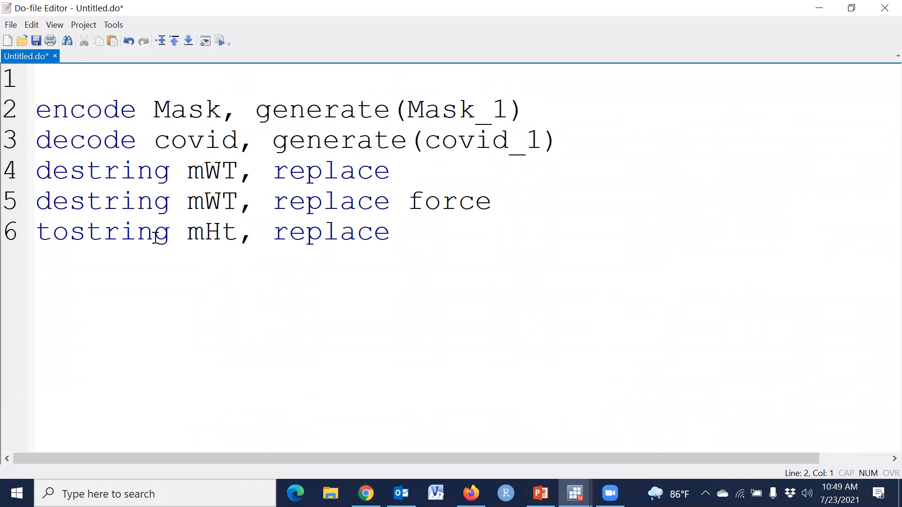
left_click_drag(35, 110, 420, 248)
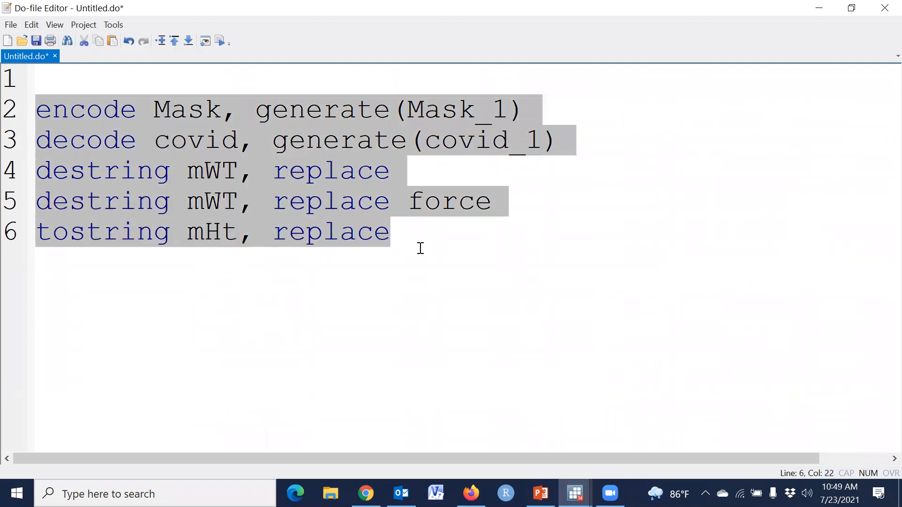
left_click(324, 295)
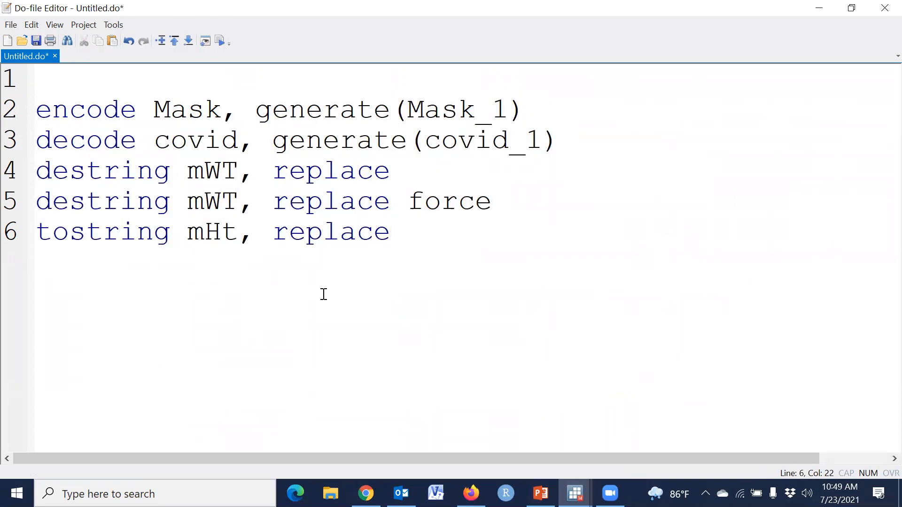